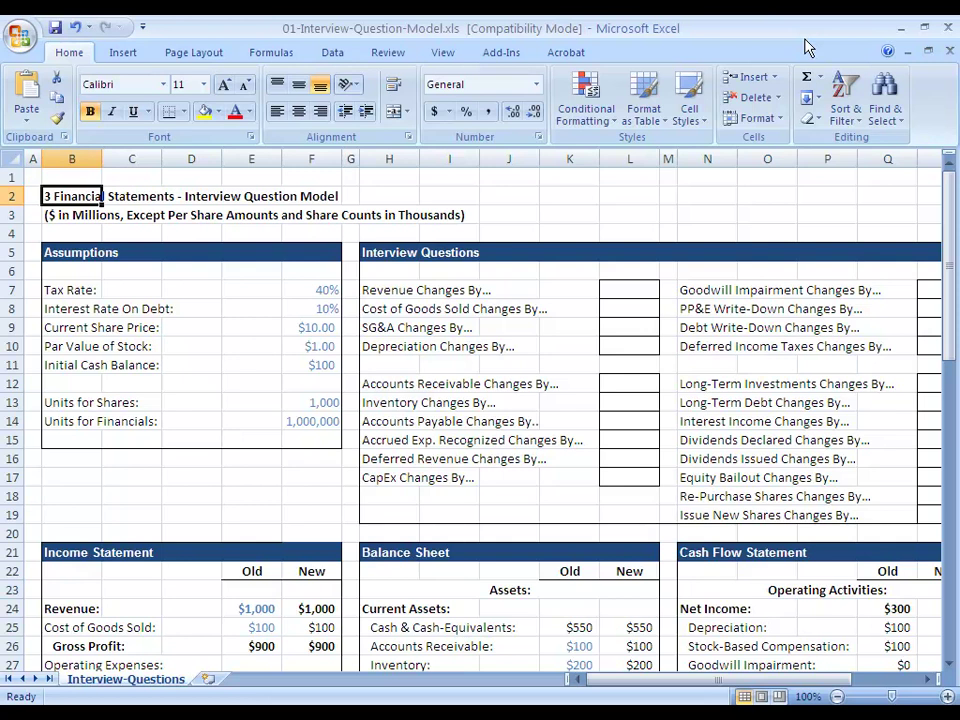
- Enter the note 'iPhone - 2 year contract' in B17
key("Down")
key("Down")
key("Down")
key("Down")
key("Down")
key("Down")
key("Down")
key("Down")
key("Down")
key("Down")
key("Down")
key("Down")
key("Down")
key("Down")
key("Down")
key("shift+Right")
key("shift+Right")
key("shift+Right")
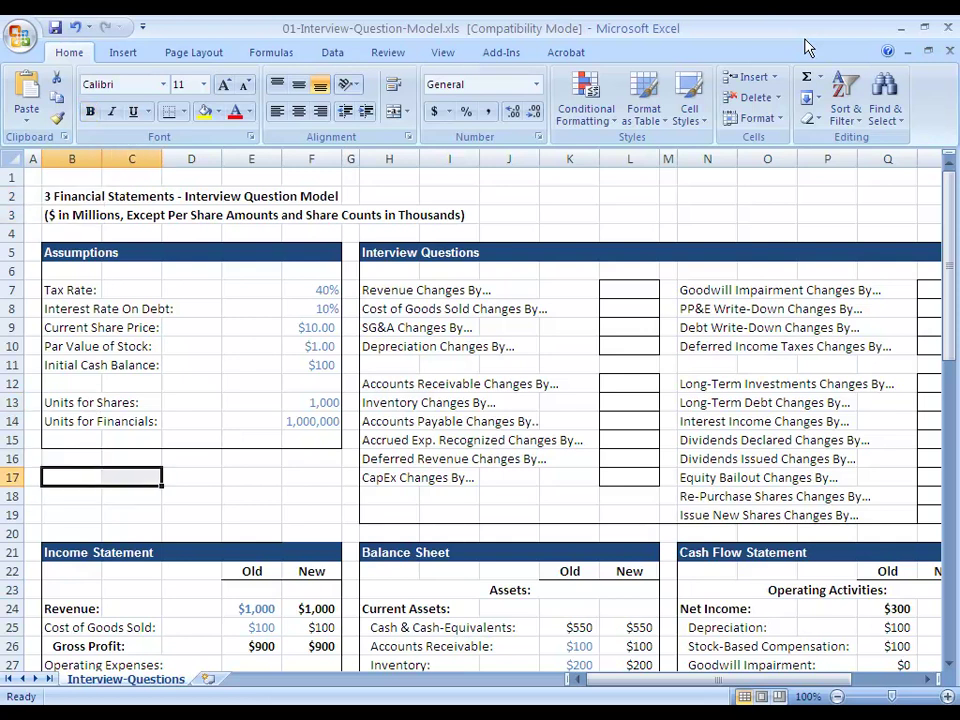
key("Right")
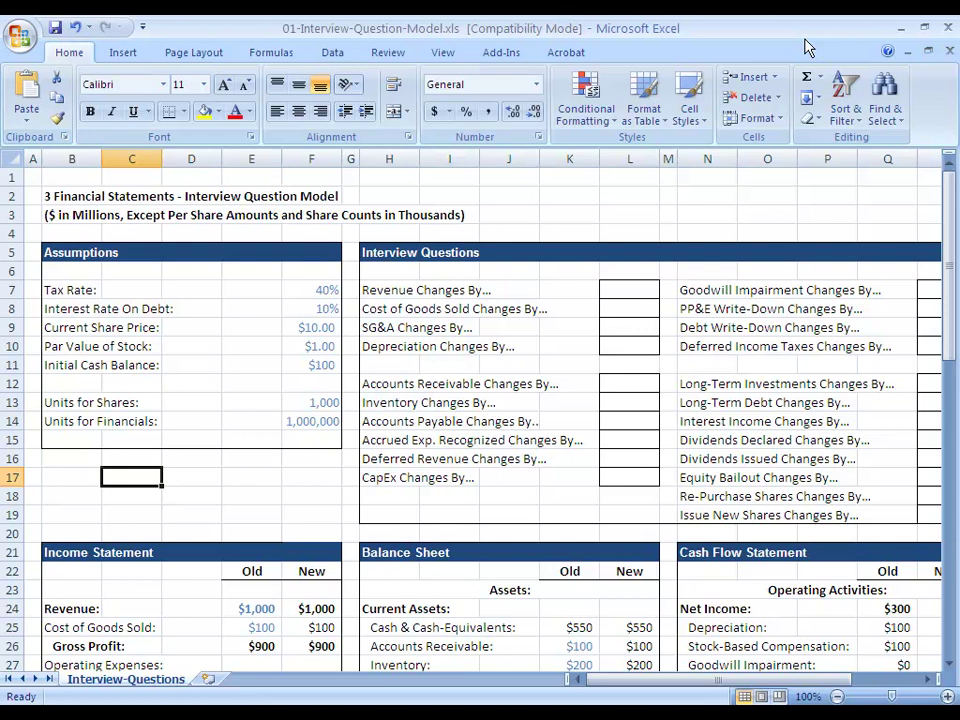
key("Left")
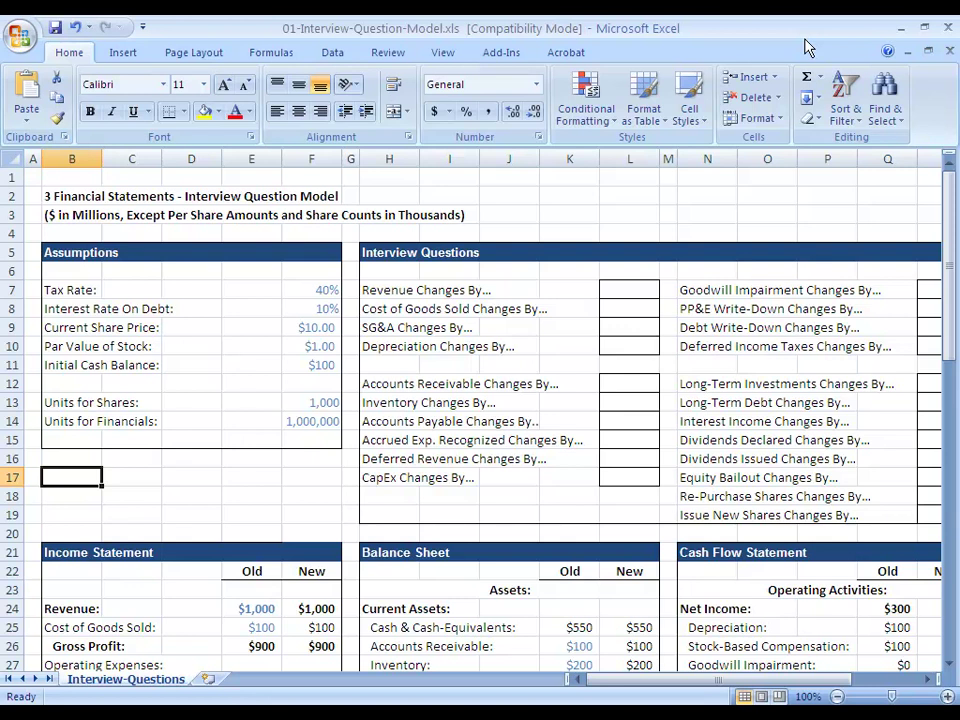
type("iPhone - ")
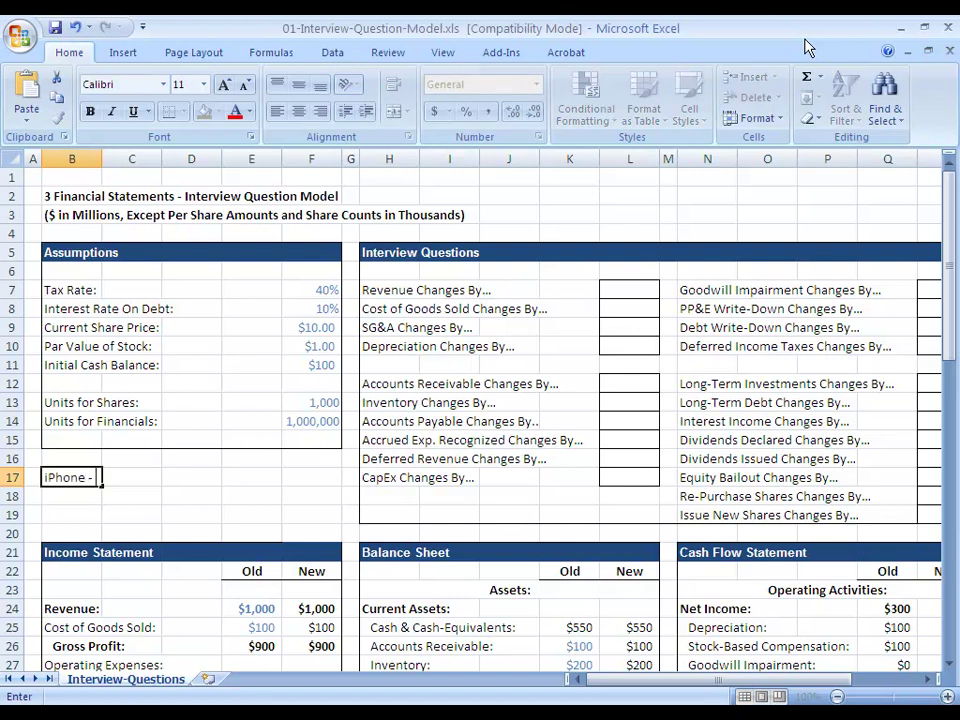
type("2 year contract")
key("ctrl+Return")
- Add notes 'Pay 24 months upfront - goes to deferred revenue' and 'Turns into real revenue over the course of 24 months' below it
key("Down")
type("Pa")
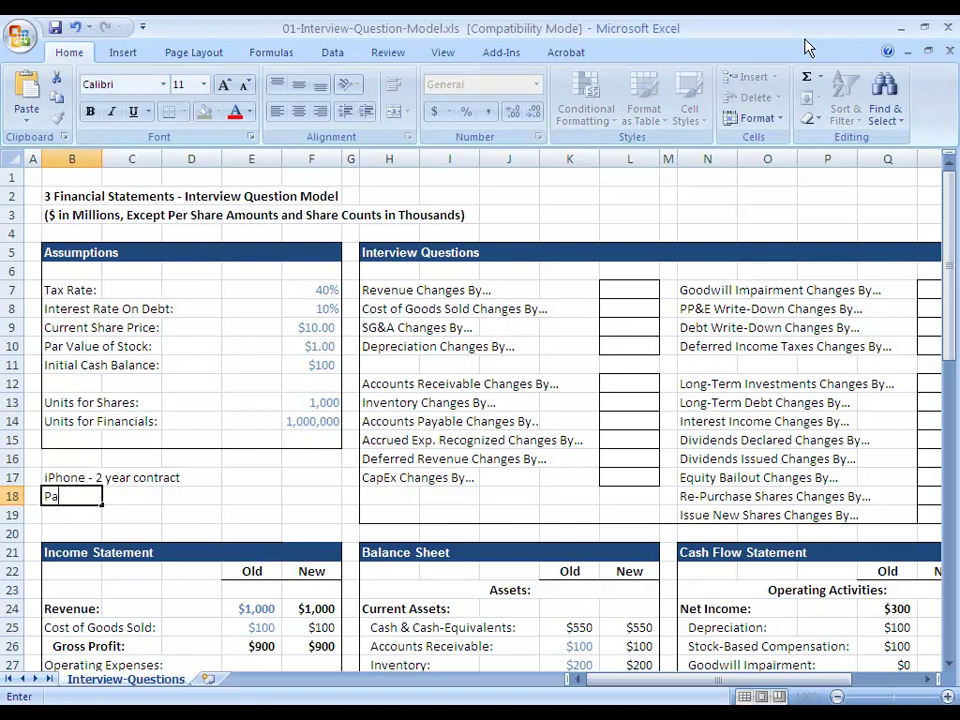
type("y 24 months upf")
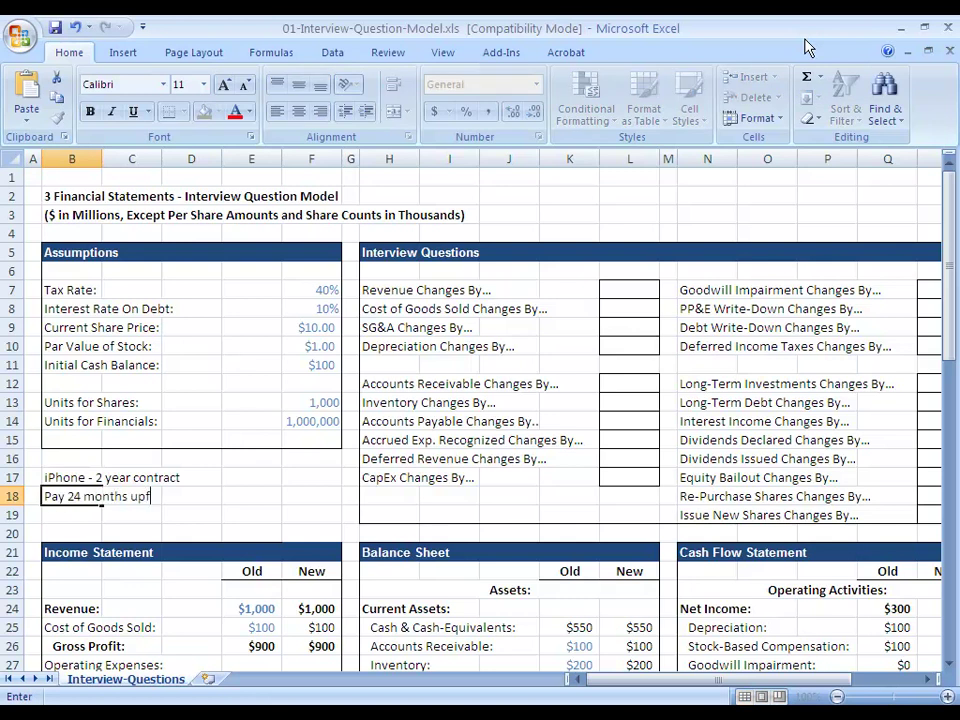
type("ront - goes to def")
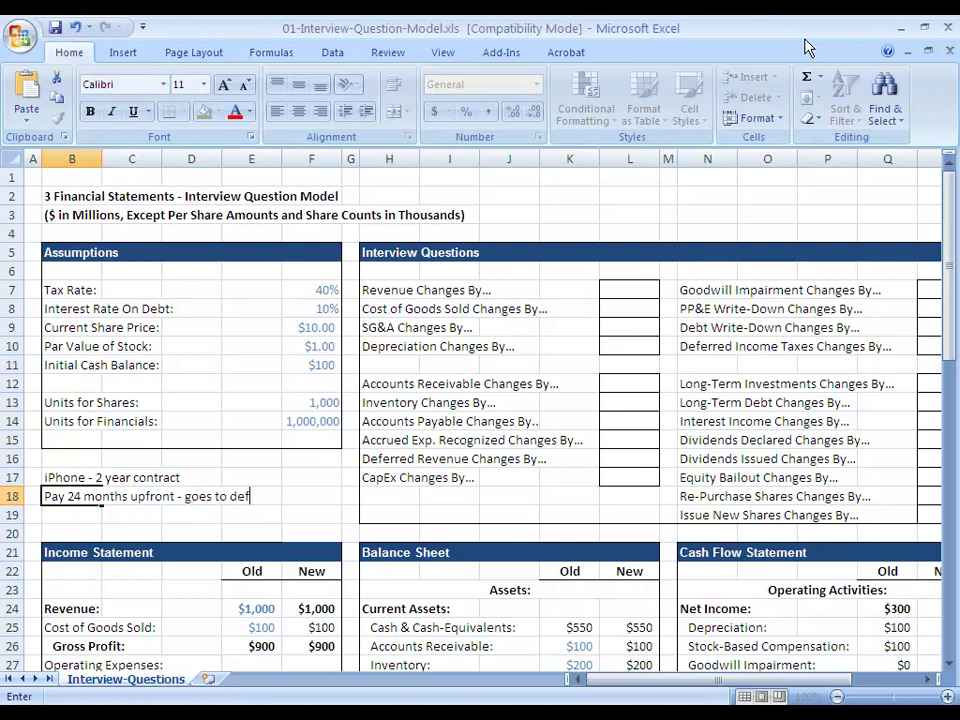
type("erred revenue")
key("Return")
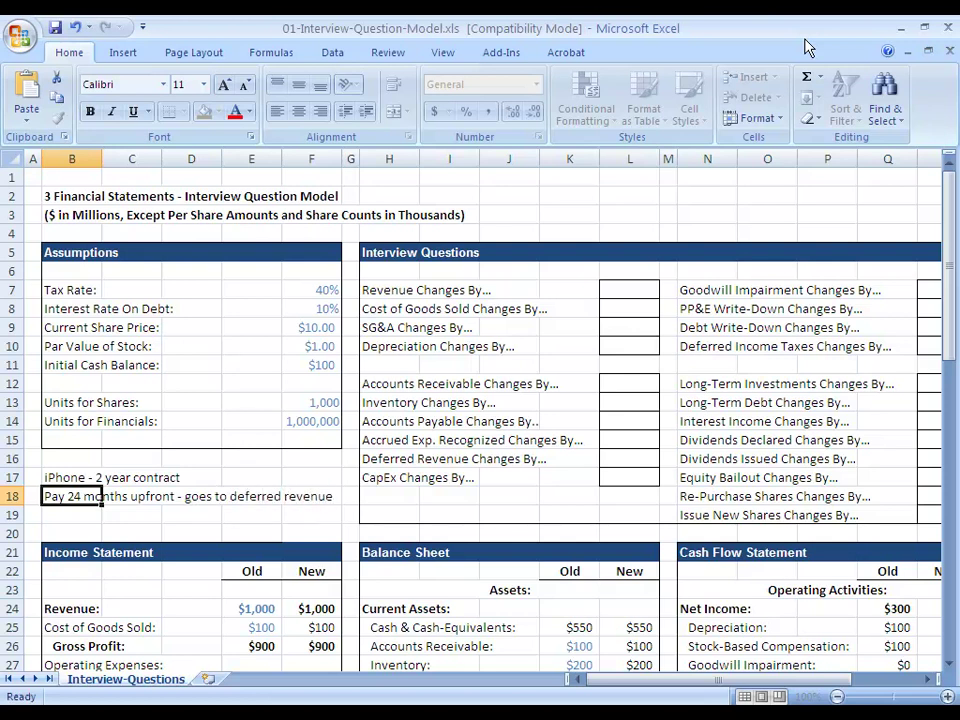
type("Turns into re")
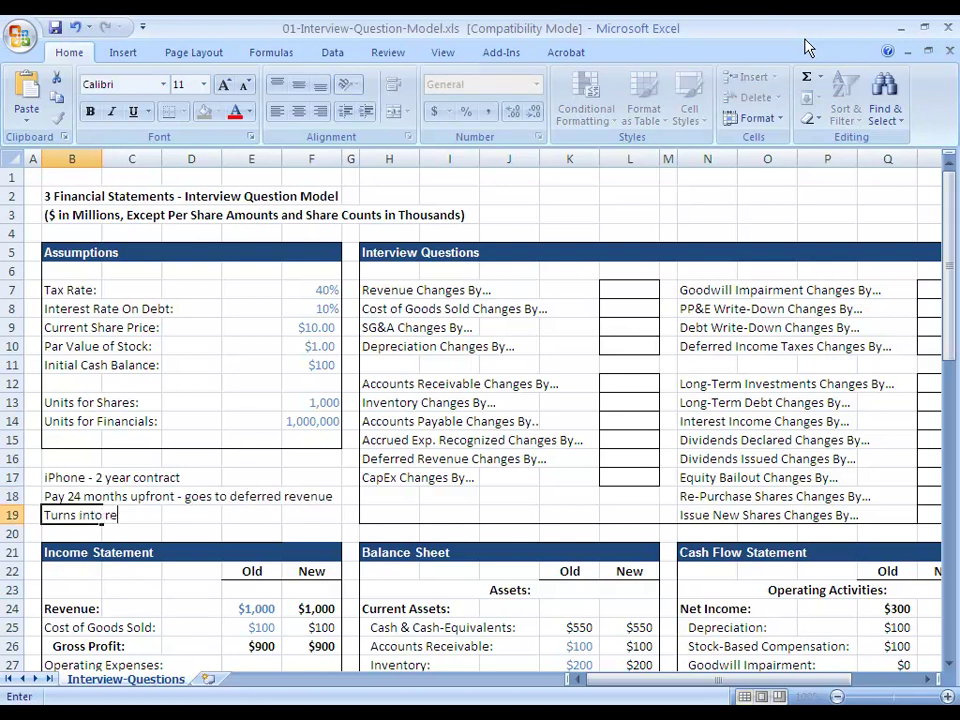
type("al revenue over")
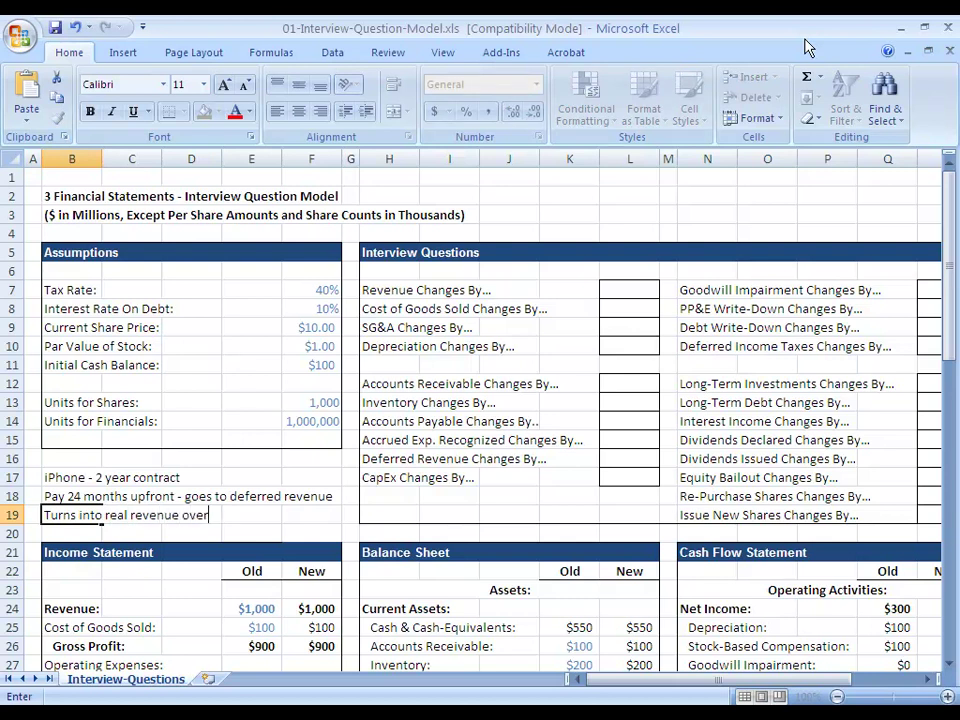
type(" the course of 24 ")
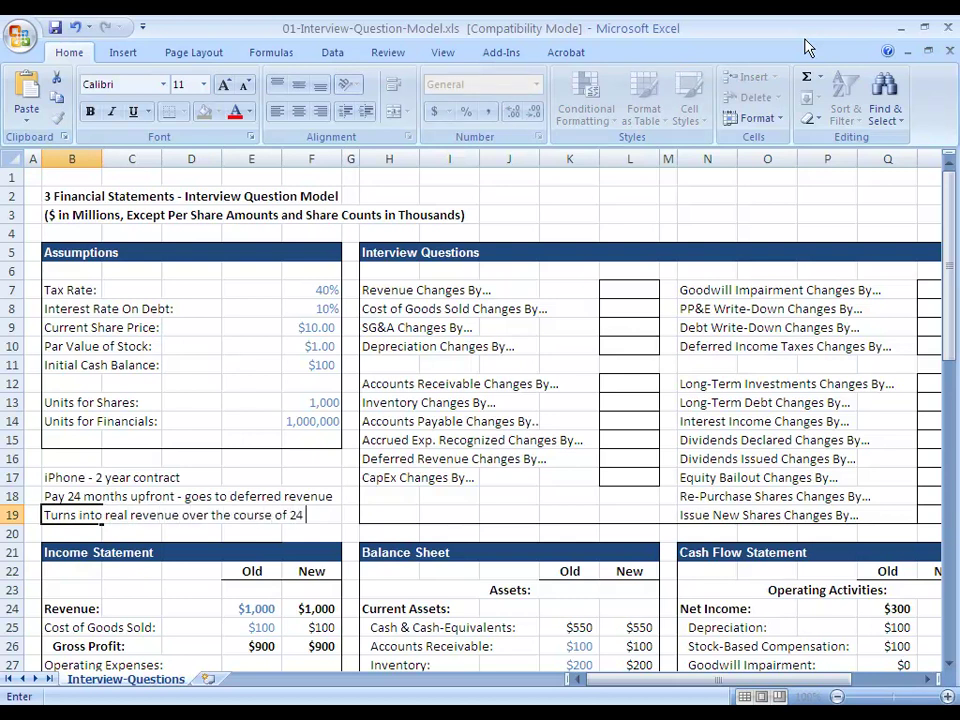
type("months")
key("Return")
key("Up")
key("Up")
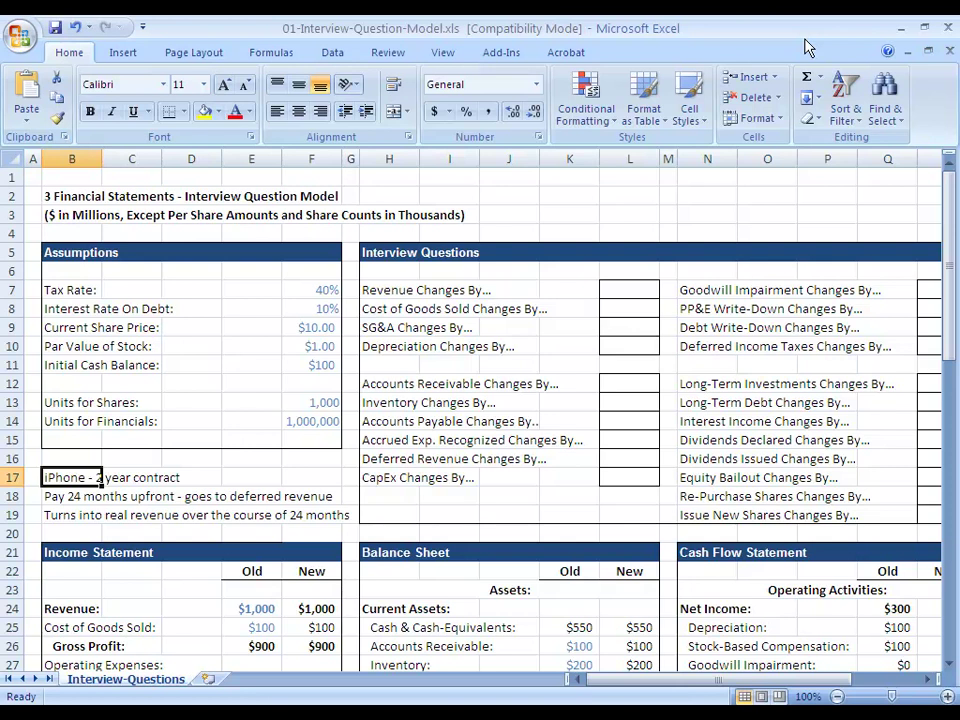
- Clear the three note lines in B17:B19
key("shift+Down")
key("shift+Down")
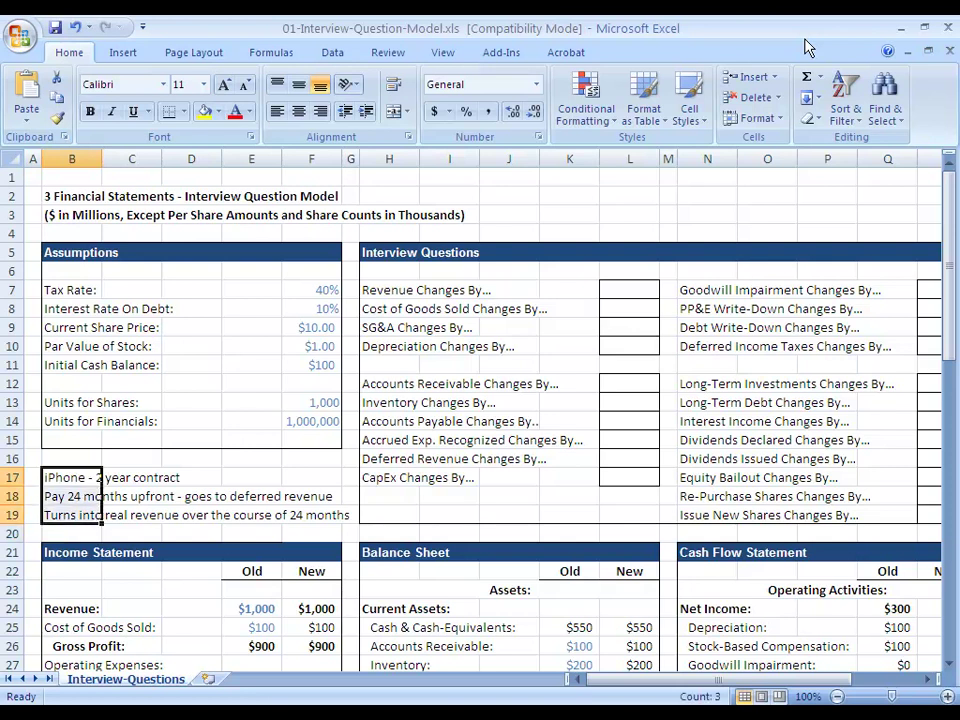
key("Delete")
key("Right")
key("Right")
key("Right")
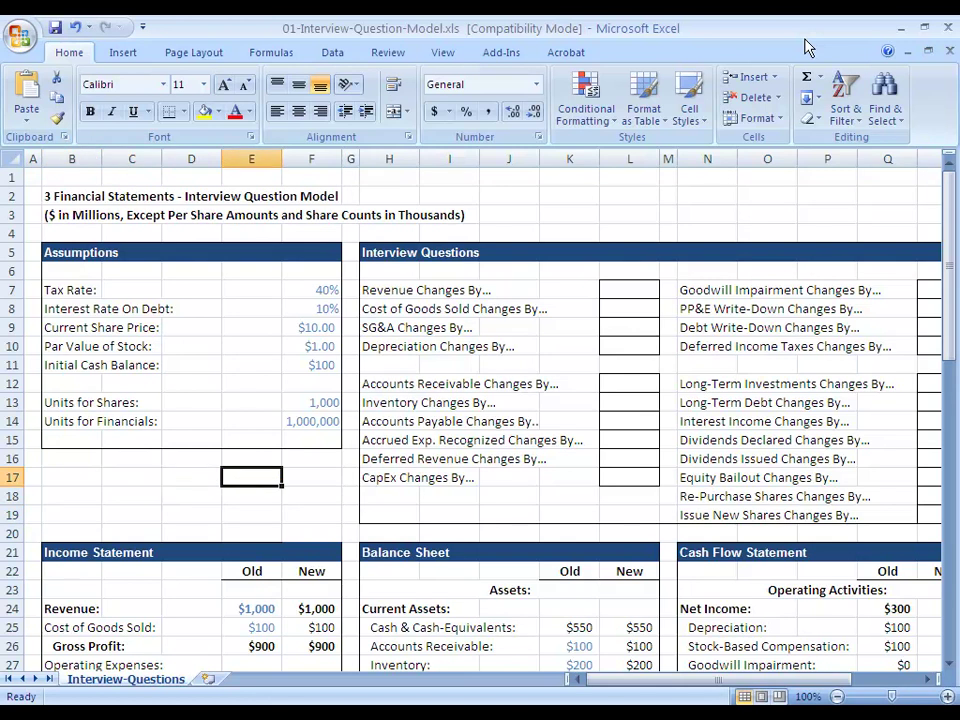
- Enter 100 in the Deferred Revenue Changes By box at L16
key("Right")
key("Right")
key("Right")
key("Right")
key("Right")
key("Right")
key("Right")
key("Right")
key("Right")
key("Right")
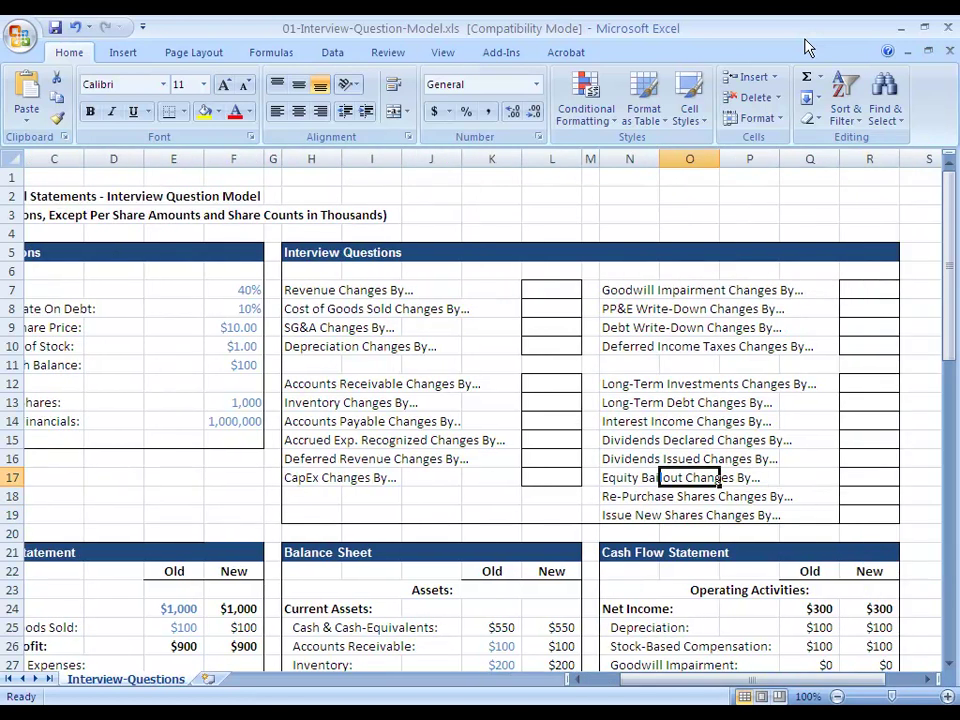
key("Left")
key("Left")
key("Left")
key("Up")
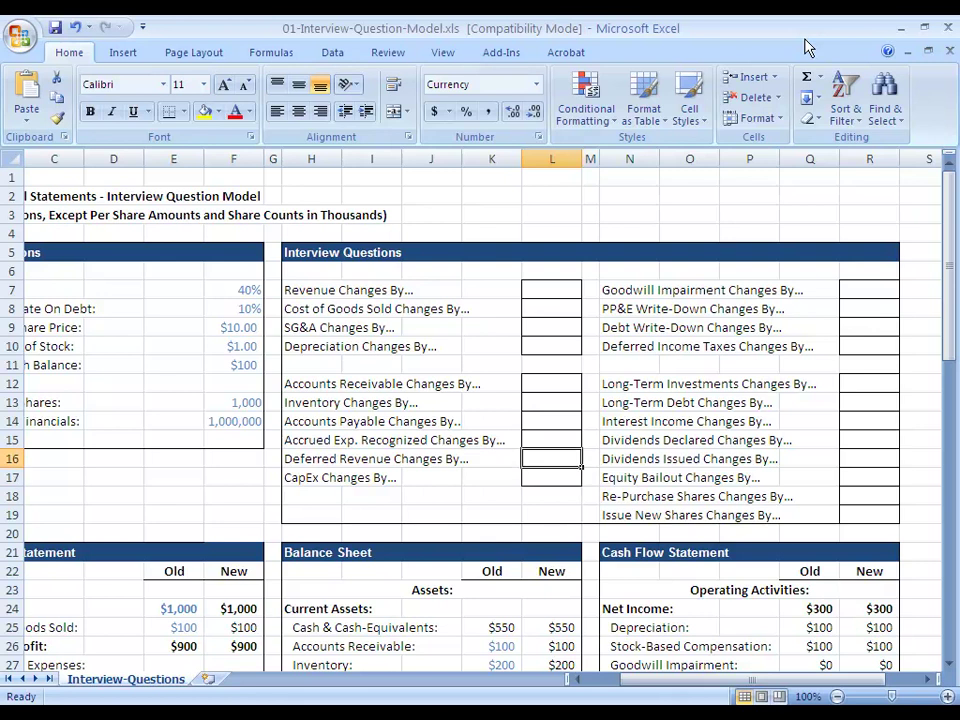
type("100")
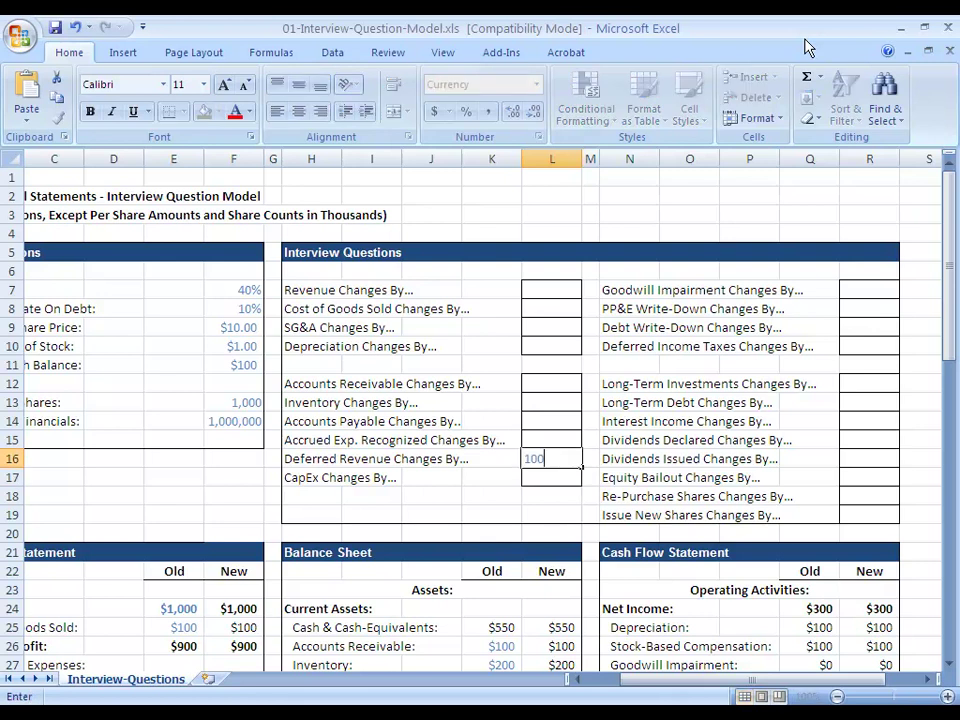
key("ctrl+Return")
key("Left")
key("Left")
key("Left")
key("Left")
key("Left")
key("Left")
key("Left")
key("Left")
key("Left")
key("Left")
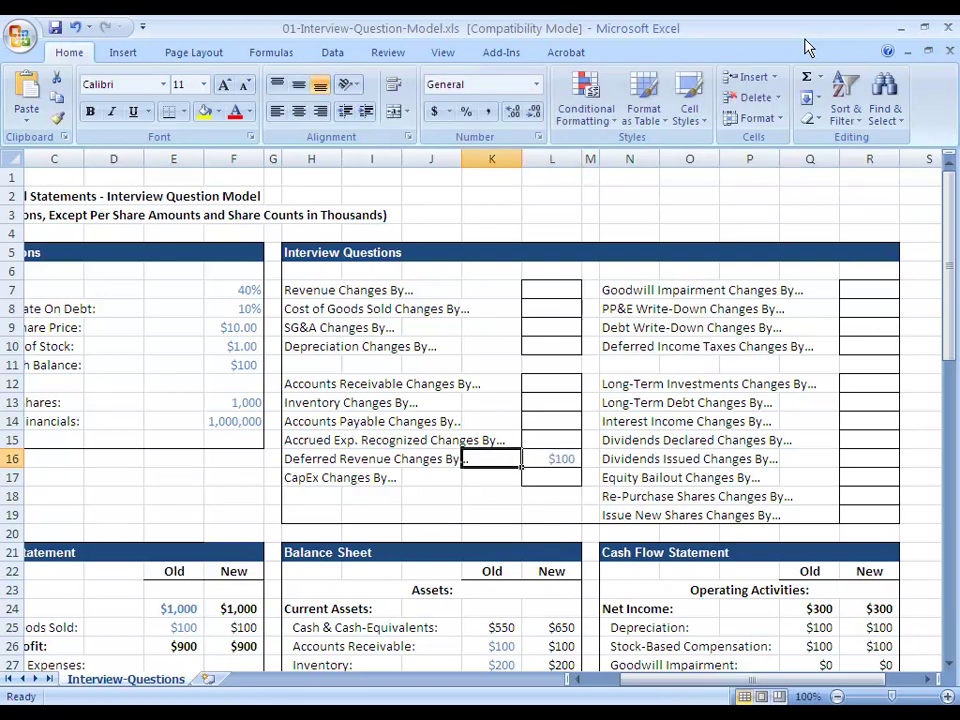
key("Down")
key("Down")
key("Down")
key("Down")
key("Down")
key("Down")
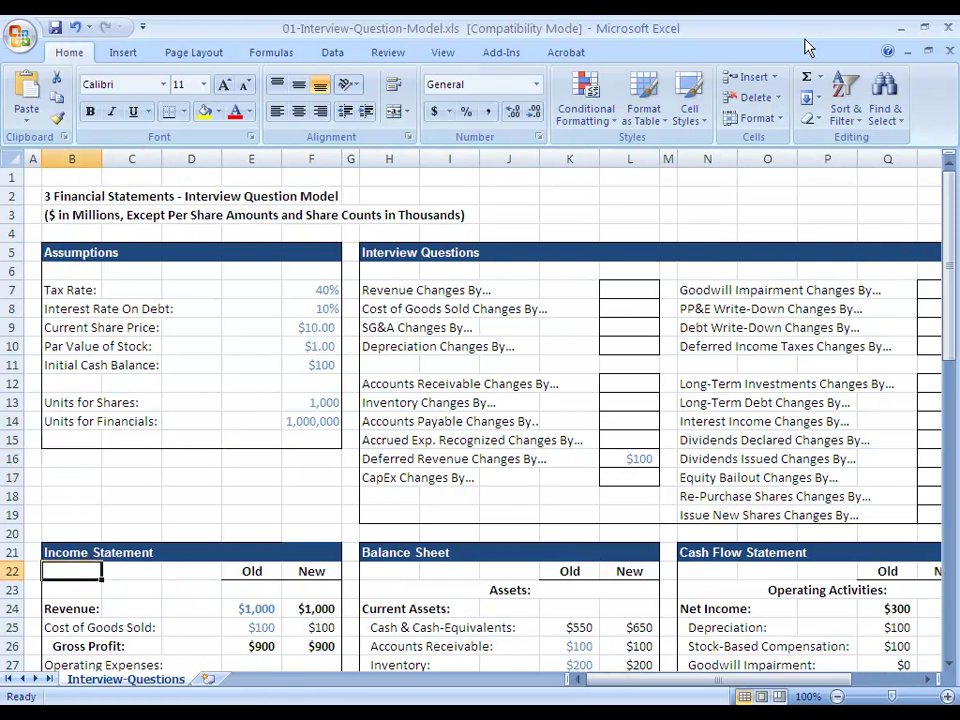
key("Up")
- Review the Income Statement and Cash Flow Statement, where $100 deferred revenue lifts operations cash to $600
key("shift+Right")
key("shift+Right")
key("shift+Right")
key("shift+Down")
key("shift+Down")
key("shift+Down")
key("shift+Down")
key("shift+Down")
key("shift+Down")
key("shift+Down")
key("shift+Down")
key("shift+Down")
key("shift+Down")
key("shift+Down")
key("shift+Down")
key("shift+Down")
key("shift+Down")
key("shift+Down")
key("shift+Down")
key("shift+Down")
key("shift+Down")
key("shift+Down")
key("shift+Down")
key("shift+Down")
key("shift+Down")
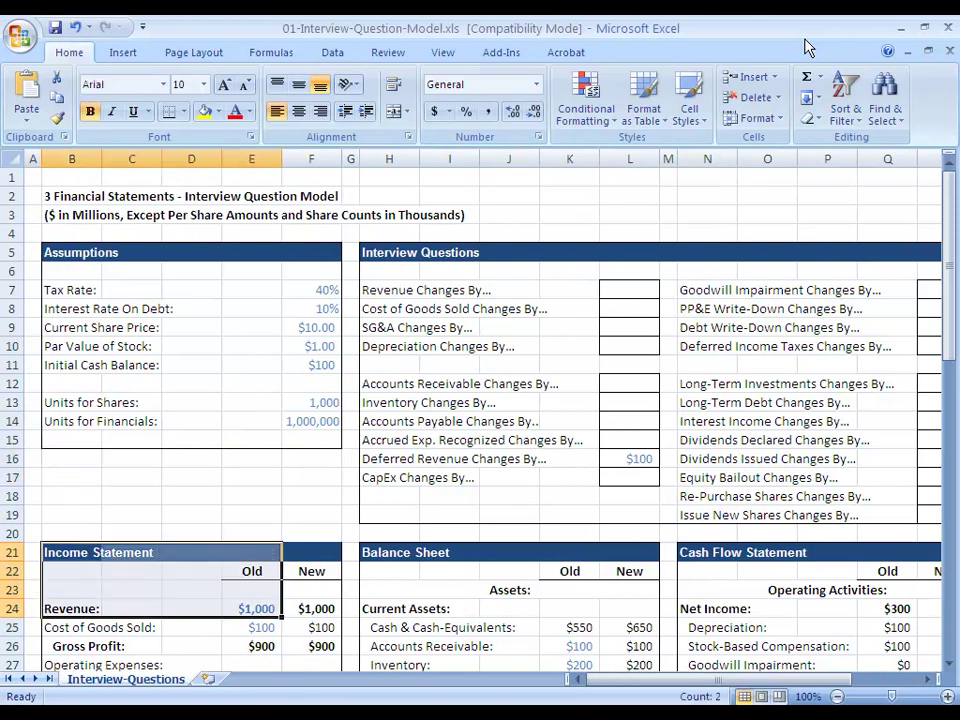
key("shift+Right")
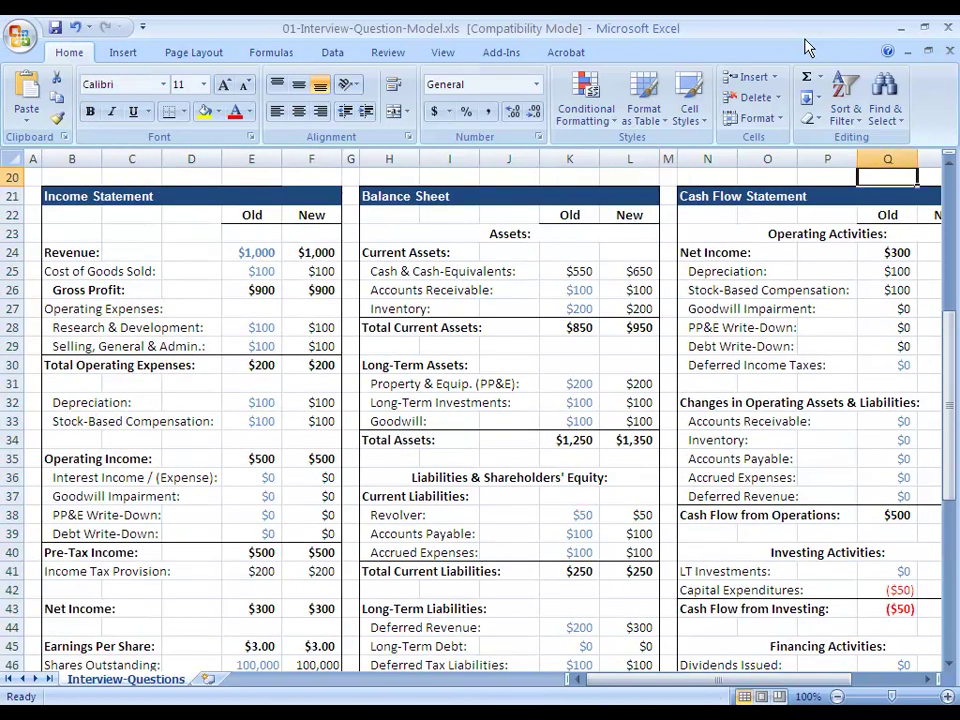
key("Right")
key("Down")
key("ctrl+Left")
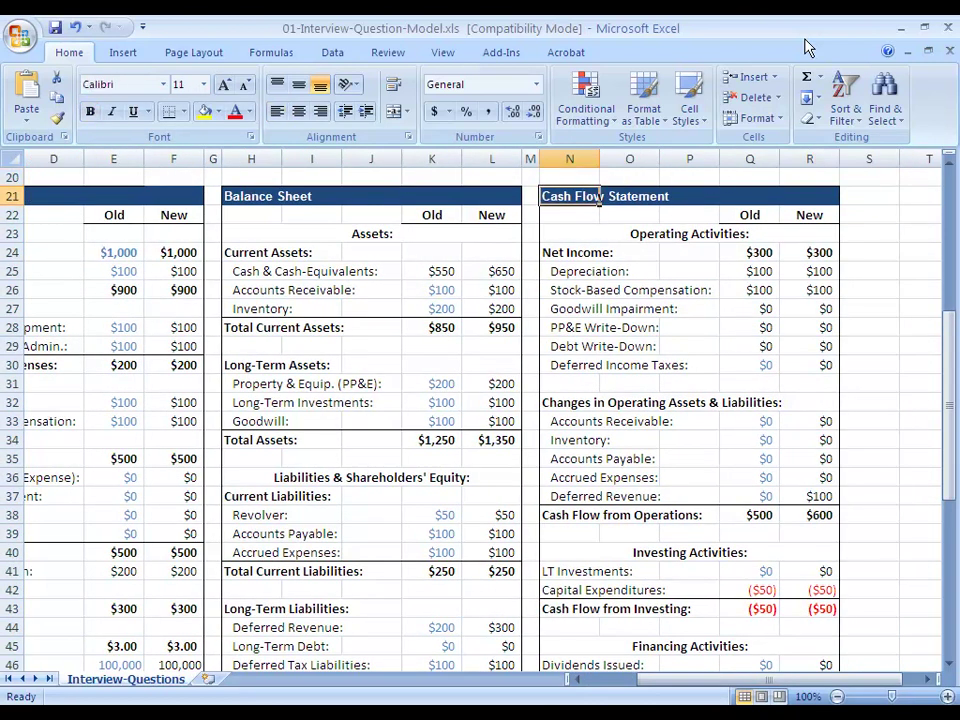
key("shift+Down")
key("shift+Down")
key("shift+Down")
key("shift+Down")
key("shift+Down")
key("shift+Down")
key("shift+Down")
key("shift+Down")
key("shift+Down")
key("shift+Down")
key("shift+Down")
key("shift+Down")
key("shift+Down")
key("ctrl+Down")
key("Down")
key("Down")
key("Down")
key("Down")
key("Down")
key("Down")
key("Down")
key("Down")
key("Down")
key("Down")
key("Down")
key("Down")
key("Down")
key("Down")
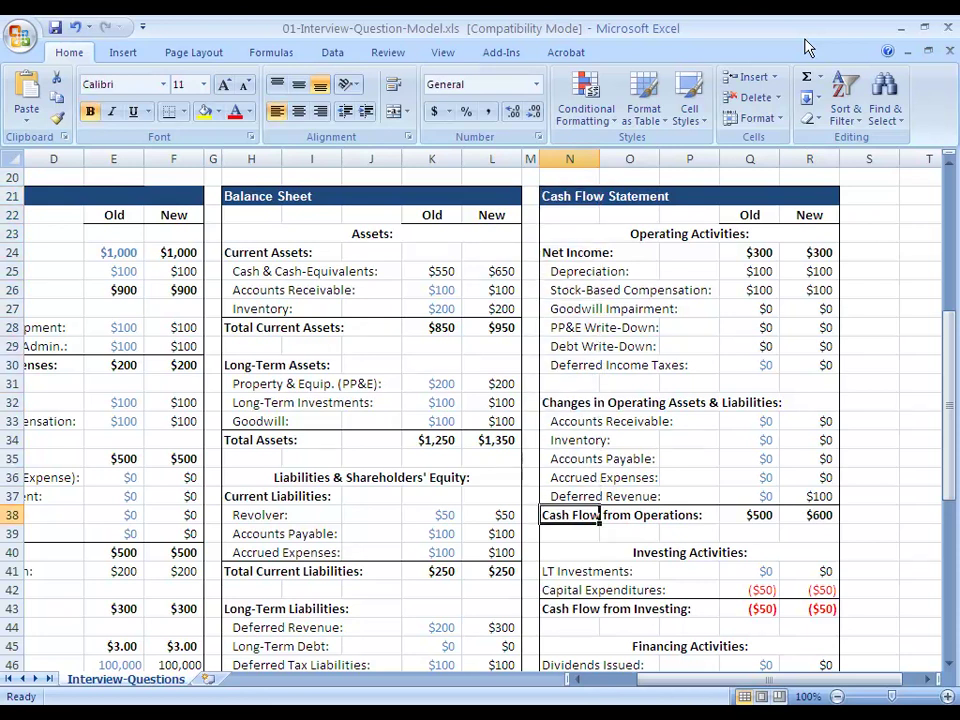
key("shift+Up")
key("shift+Right")
key("shift+Right")
key("shift+Right")
key("shift+Right")
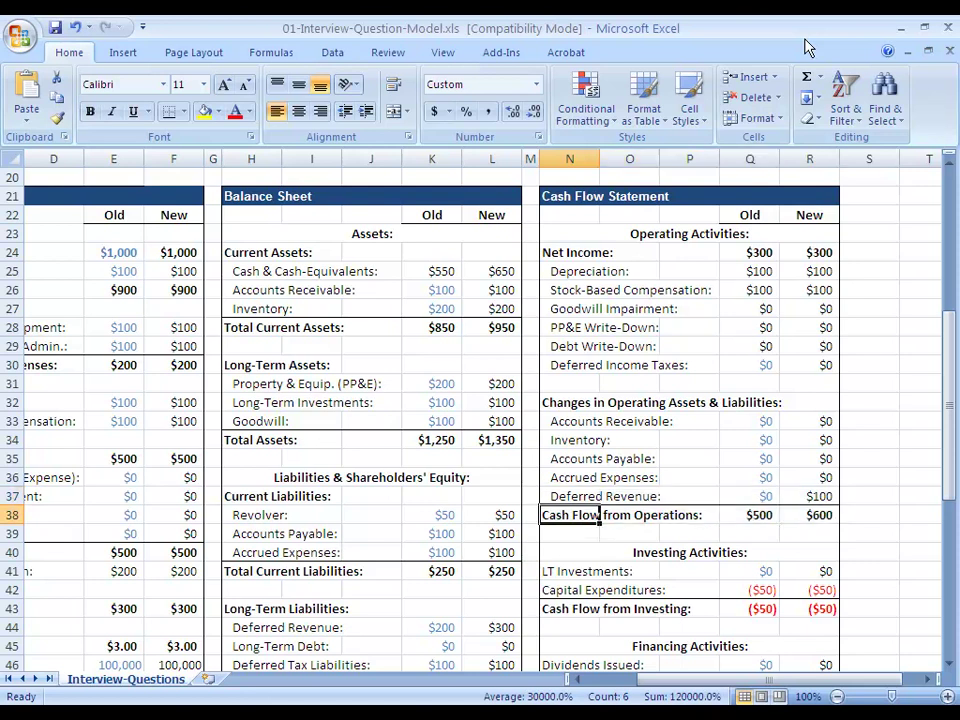
key("Down")
key("Down")
key("Down")
key("Down")
key("Down")
key("Down")
key("Down")
key("Down")
key("Down")
key("Down")
key("Down")
key("Down")
key("Down")
key("Down")
key("Down")
key("Down")
key("Down")
key("Down")
key("Up")
key("Up")
key("Up")
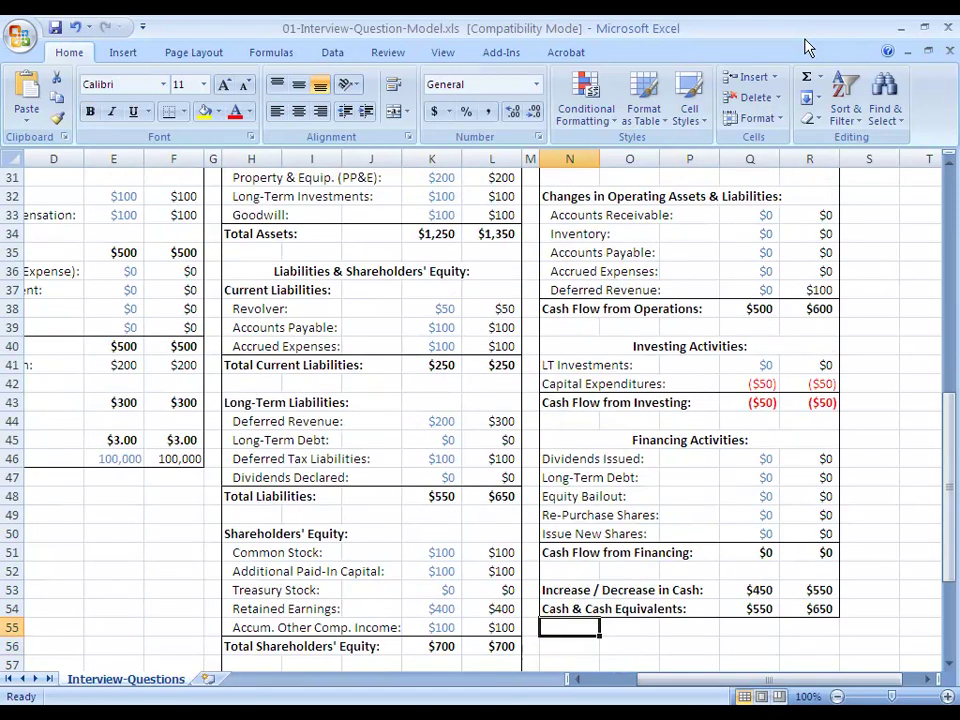
key("Right")
key("Right")
key("Right")
key("Right")
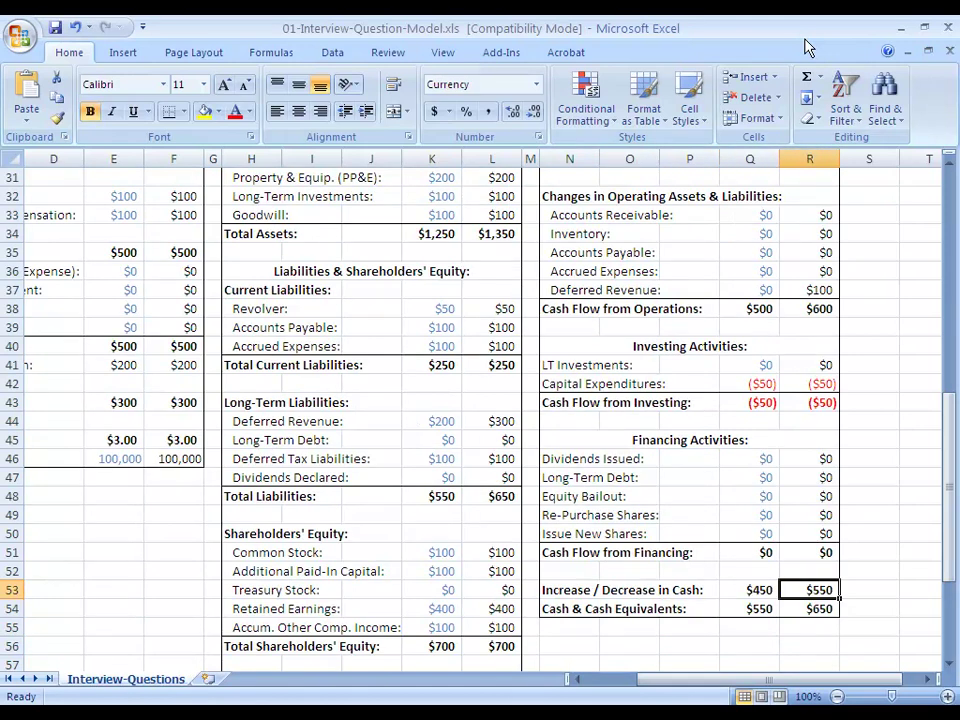
key("Left")
key("Left")
key("Left")
key("Left")
key("Left")
key("Left")
key("Left")
key("Left")
key("Up")
key("Up")
key("Up")
key("Up")
key("Up")
key("Up")
key("Up")
key("Up")
key("Up")
key("Up")
key("Up")
key("Up")
key("Up")
key("Up")
key("Up")
key("Up")
key("Up")
key("Up")
key("Up")
key("Up")
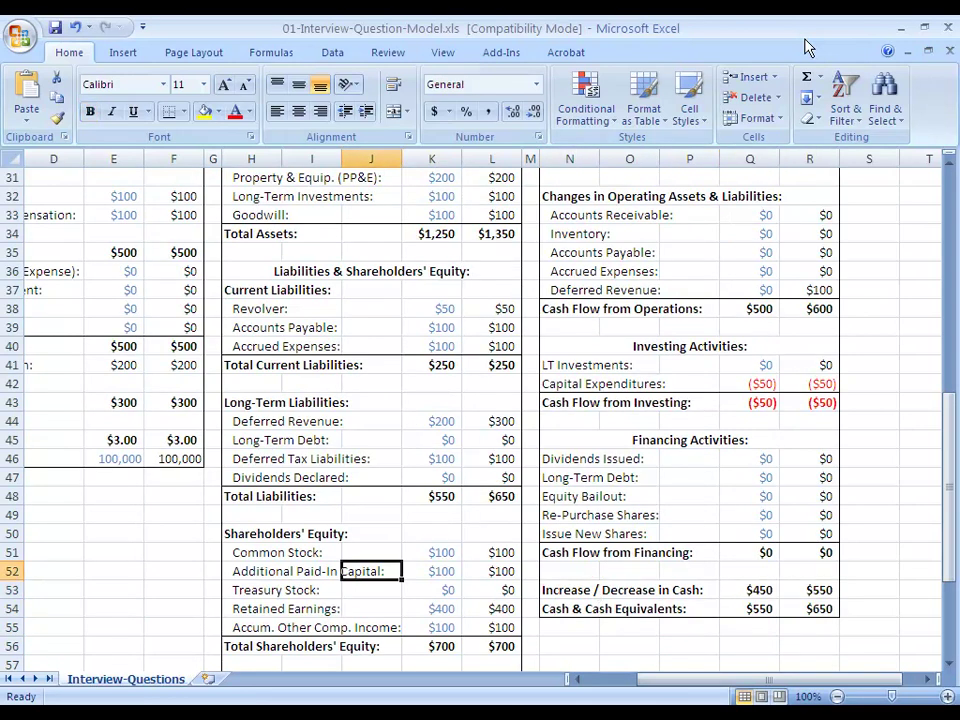
key("Up")
key("Up")
key("Up")
key("Up")
key("Up")
key("Up")
key("Up")
key("Up")
key("Up")
key("Up")
key("Up")
key("Up")
key("Up")
key("Up")
key("Down")
key("Down")
key("Down")
key("Down")
key("Down")
key("Down")
key("Down")
key("Right")
key("Down")
key("Right")
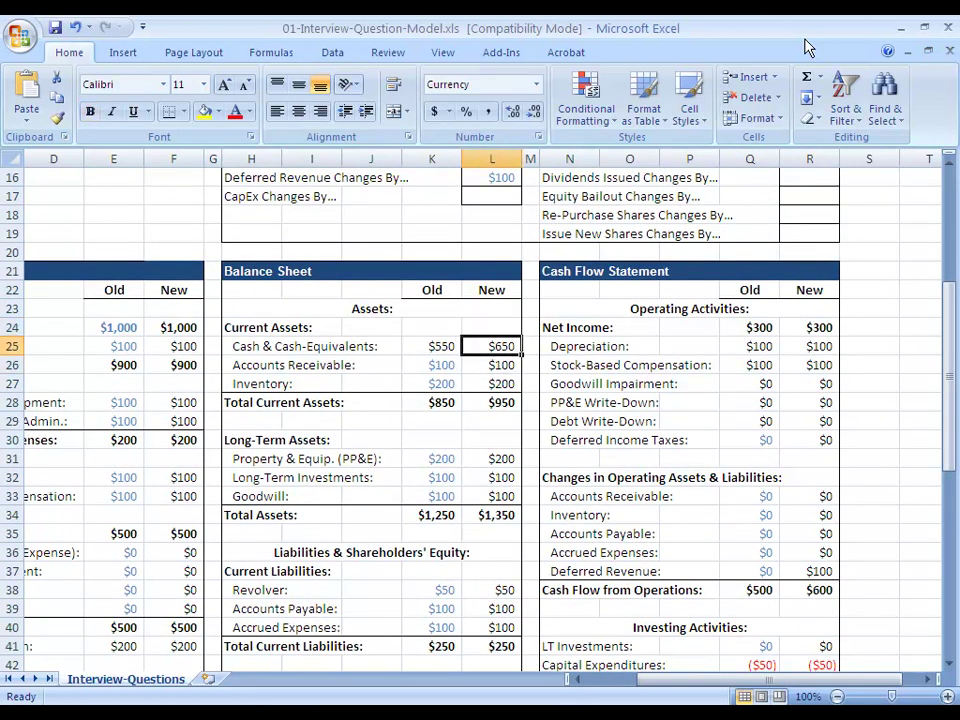
key("Down")
key("Down")
key("Down")
key("Down")
key("Down")
key("Down")
key("Down")
key("Down")
key("Down")
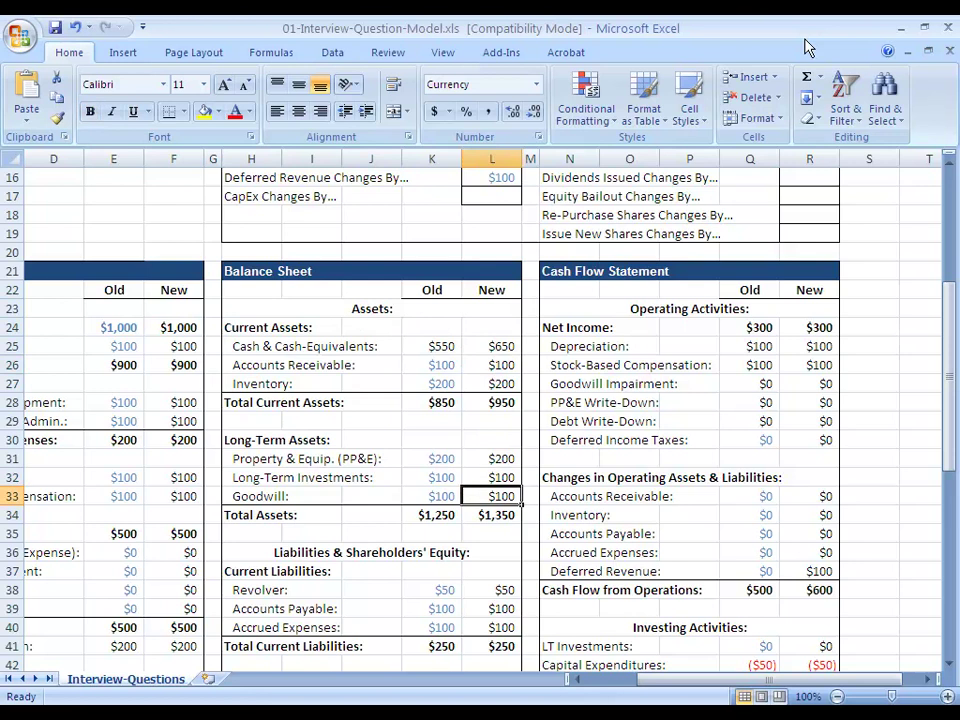
key("Down")
key("Down")
key("Down")
key("Down")
key("Down")
key("Down")
key("Down")
key("Down")
key("Down")
key("Down")
key("Down")
key("Down")
key("Down")
key("Down")
key("Down")
key("Down")
key("Down")
key("Down")
key("Down")
key("Down")
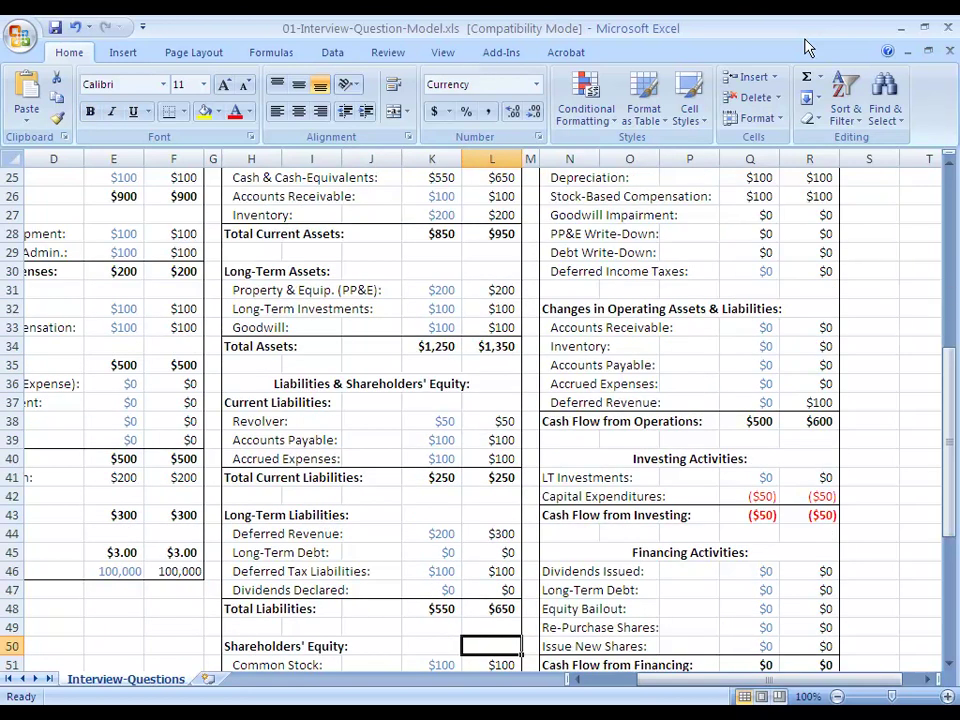
key("Left")
key("Up")
key("Up")
key("Up")
key("Up")
key("Up")
key("Up")
key("Up")
key("Up")
key("Up")
key("Up")
key("Up")
key("Up")
key("Up")
key("Up")
key("Up")
key("Up")
key("Left")
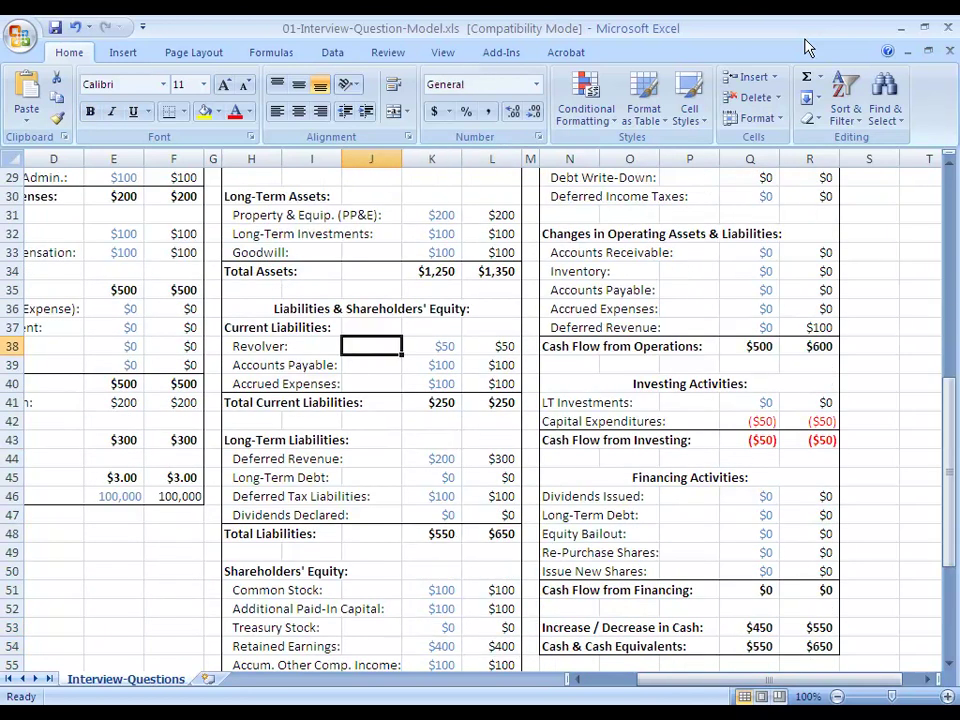
key("Left")
key("Left")
key("Left")
key("Left")
key("Down")
key("Down")
key("Down")
key("Right")
key("Right")
key("Right")
key("Down")
key("Down")
key("Down")
key("Left")
key("Right")
key("Right")
key("Right")
key("Right")
key("Down")
key("Down")
key("Down")
key("Down")
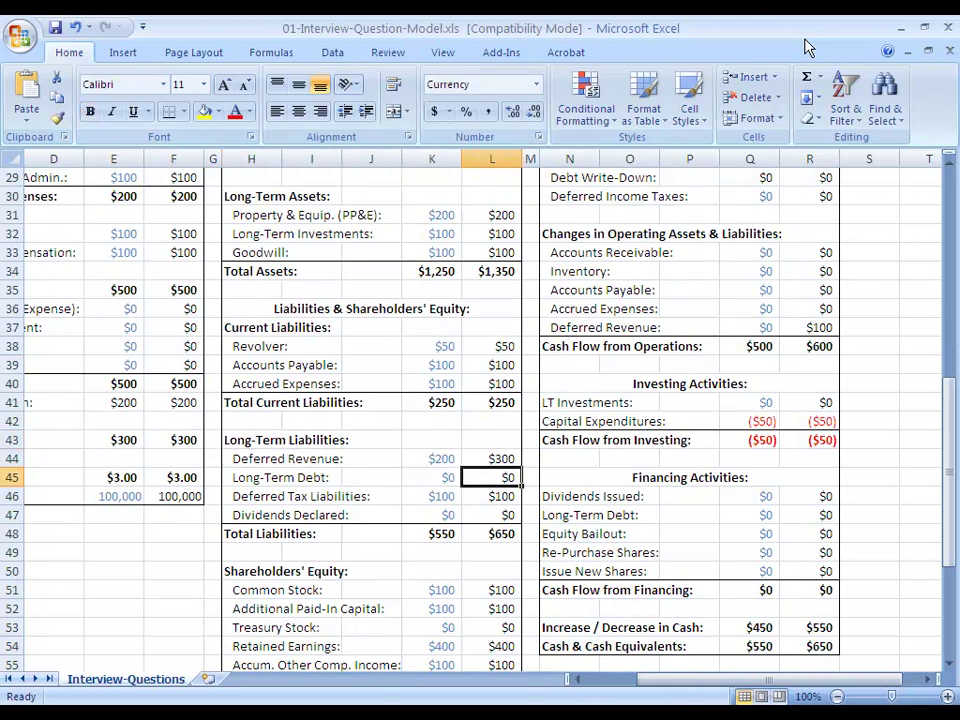
key("shift+space")
key("Down")
key("Down")
key("Down")
key("Down")
key("Down")
key("Down")
key("Down")
key("Down")
key("Down")
key("Down")
key("Down")
- Compare the Total Liabilities & SE and Total Assets rows on the balance sheet
key("Up")
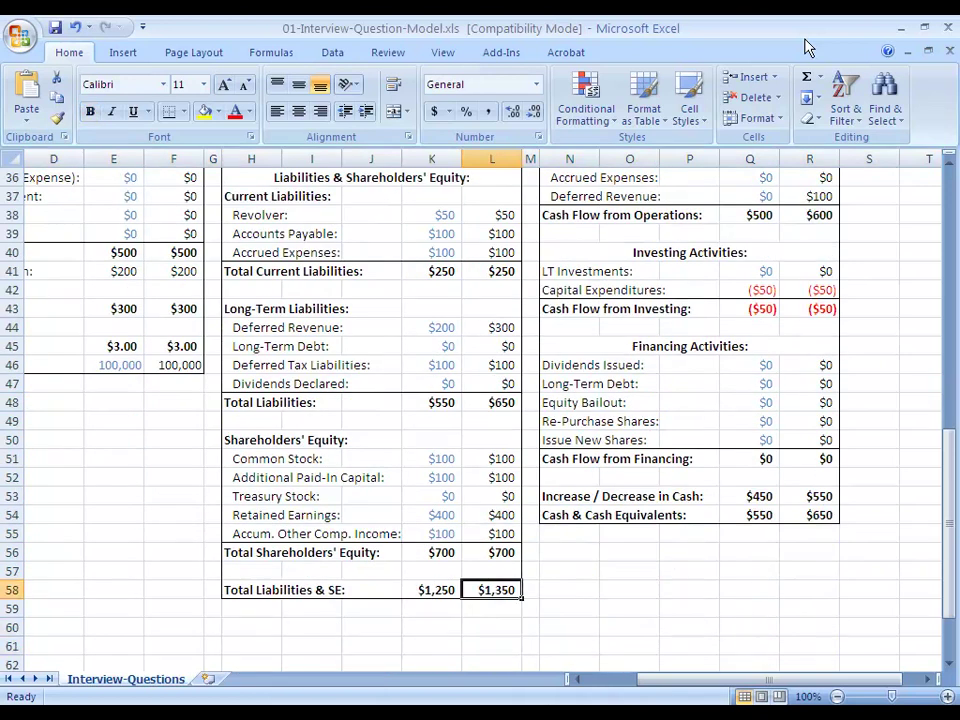
key("shift+space")
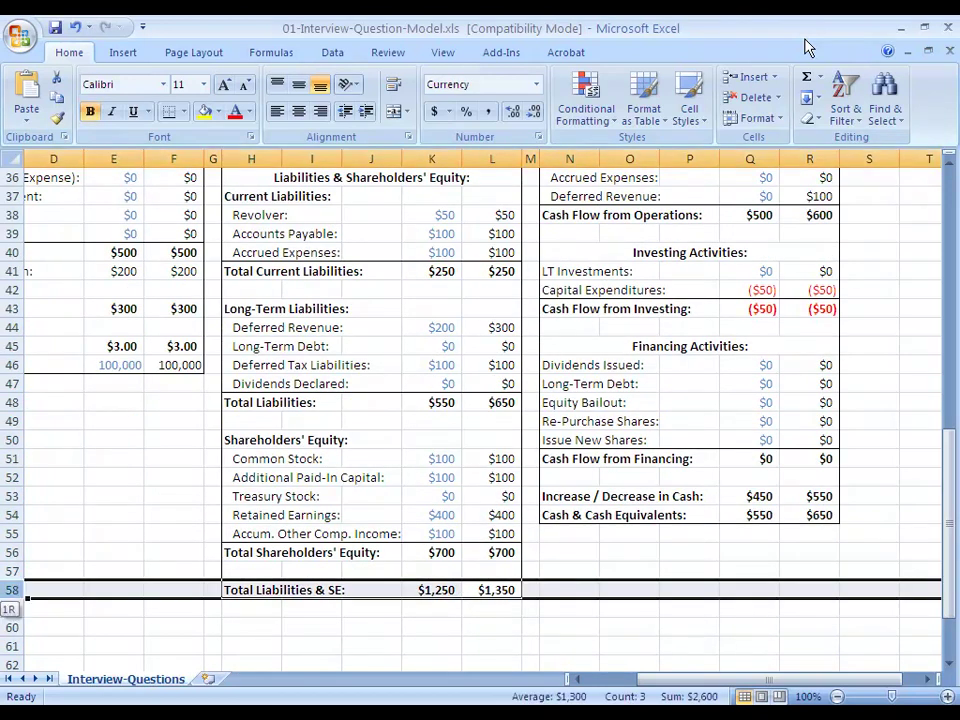
key("Up")
key("Up")
key("Up")
key("Up")
key("Up")
key("Up")
key("Up")
key("Up")
key("Up")
key("Up")
key("Up")
key("Up")
key("Up")
key("Up")
key("Up")
key("Up")
key("Up")
key("Up")
key("Up")
key("Up")
key("Up")
key("Up")
key("Up")
key("Up")
key("Up")
key("Up")
key("Up")
key("Up")
key("Down")
key("Down")
key("Down")
key("Down")
key("shift+space")
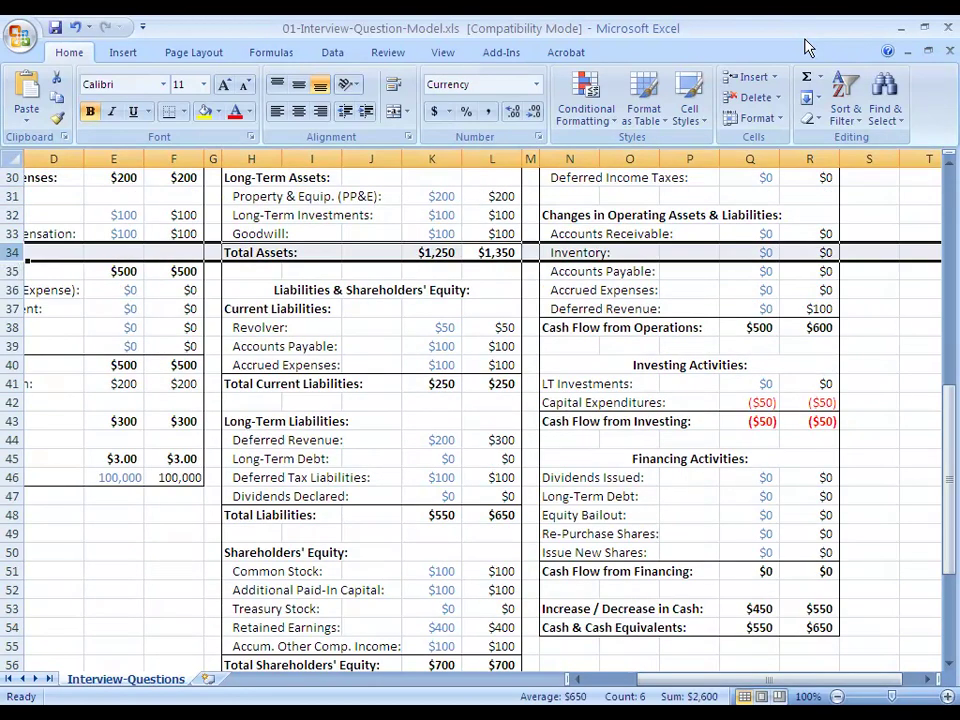
- Clear the $100 Deferred Revenue Changes By input in L16
key("Up")
key("Up")
key("Up")
key("Up")
key("Up")
key("Up")
key("Up")
key("Up")
key("Up")
key("Up")
key("Up")
key("Up")
key("Up")
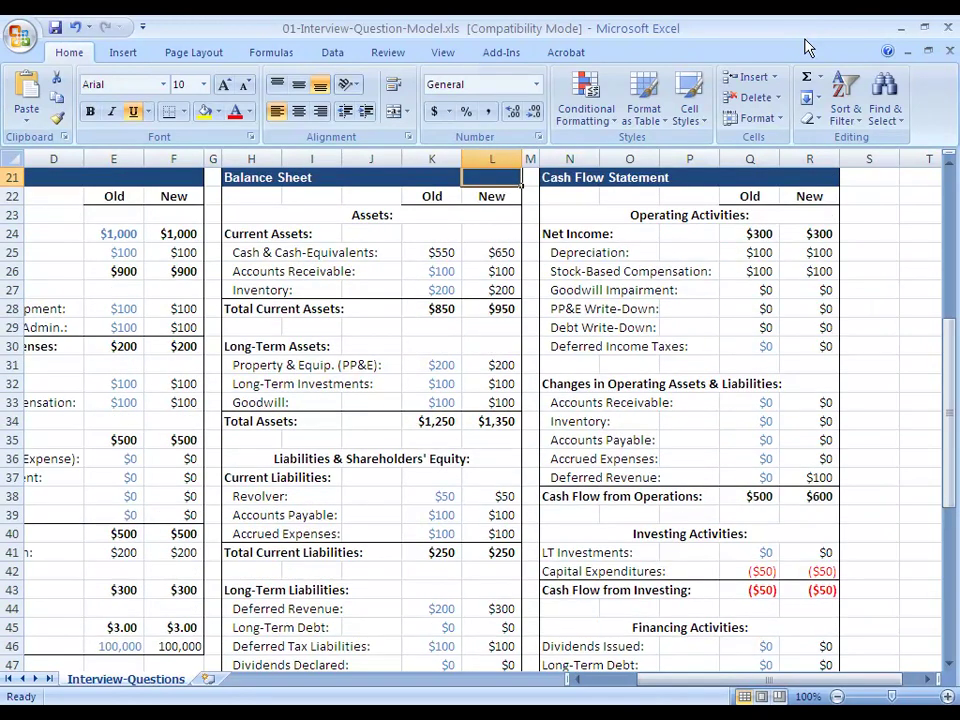
key("Up")
key("Up")
key("Up")
key("Up")
key("Up")
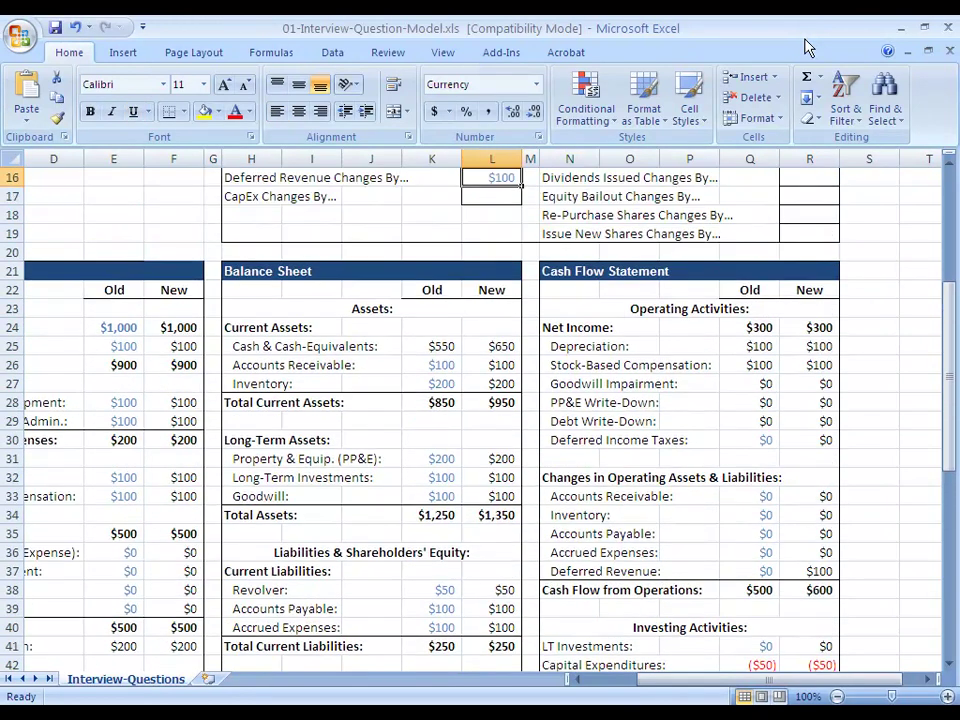
key("Up")
key("Up")
key("Up")
key("Up")
key("Up")
key("Up")
key("Up")
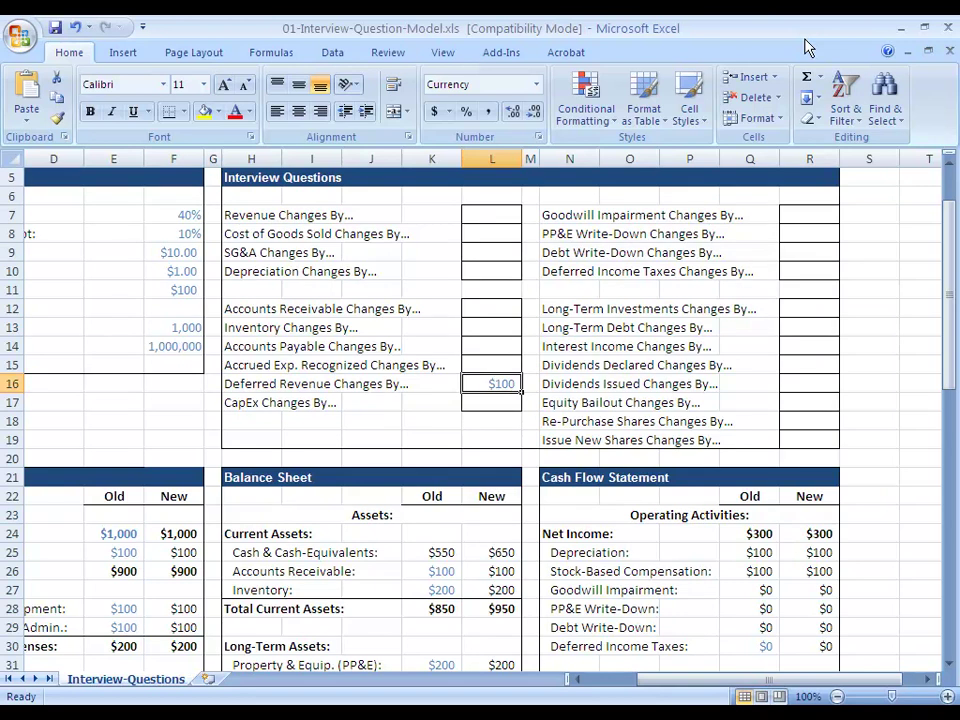
key("Delete")
key("Right")
key("Right")
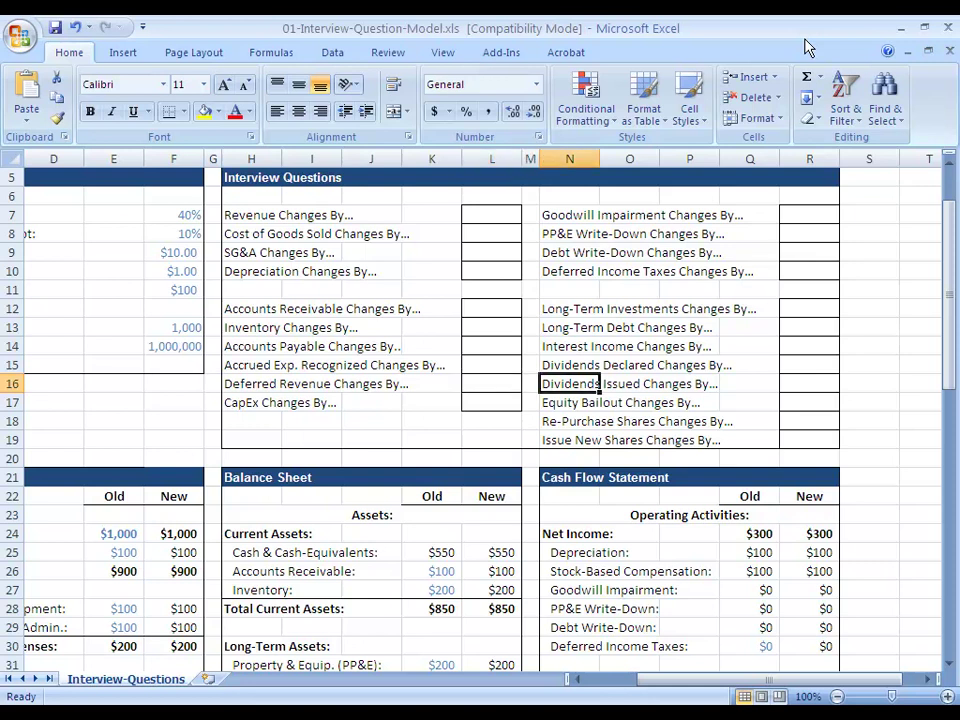
- Enter -100 as the Deferred Revenue change and 100 as the Revenue change
key("Left")
key("Left")
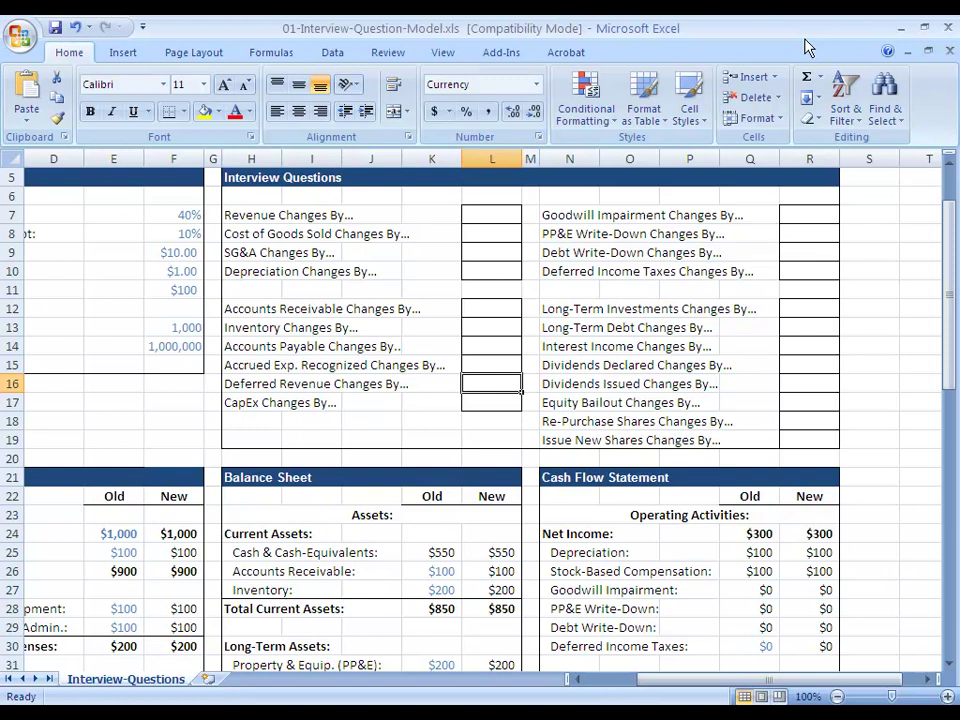
type("-100")
key("Up")
key("Up")
key("Up")
key("Up")
key("Up")
key("Up")
key("Up")
key("Up")
key("Up")
key("Up")
key("Up")
key("Down")
key("Down")
type("100")
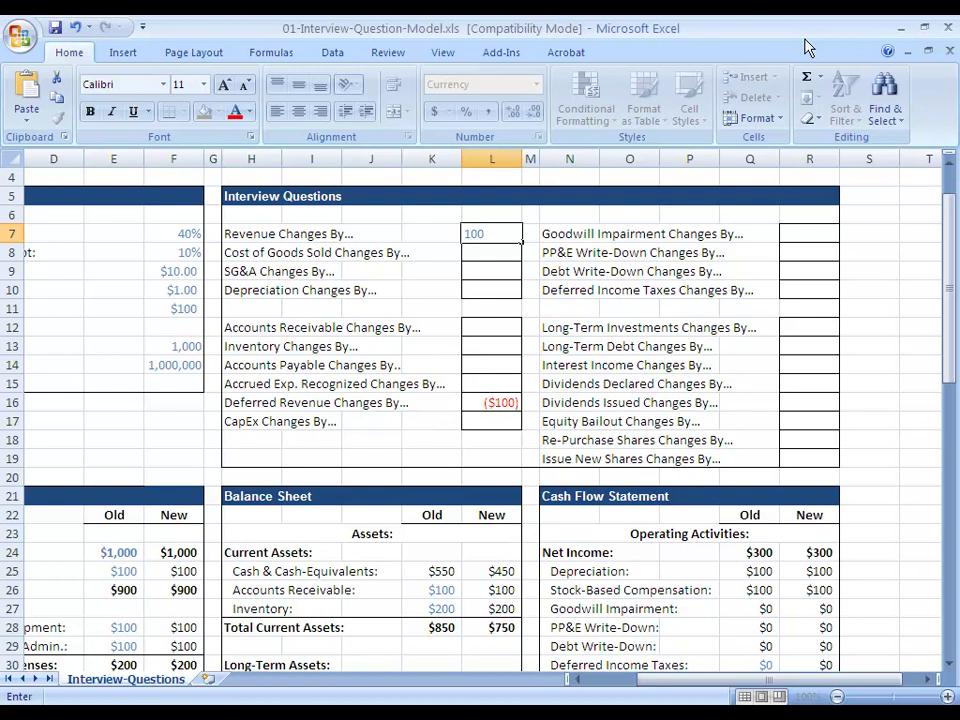
key("ctrl+Return")
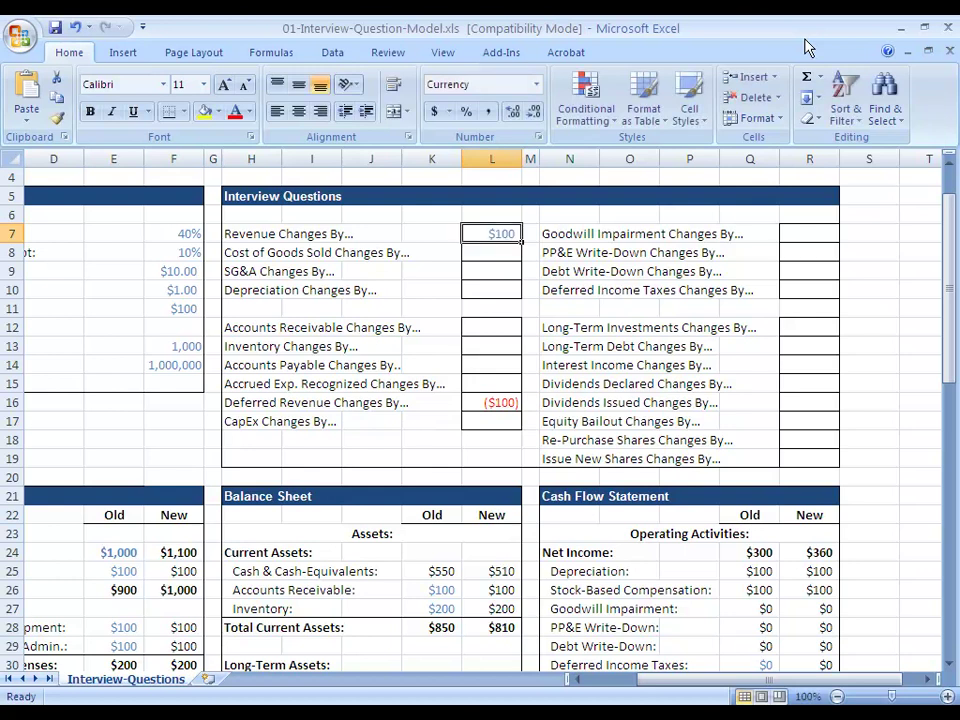
key("ctrl+Left")
key("ctrl+Left")
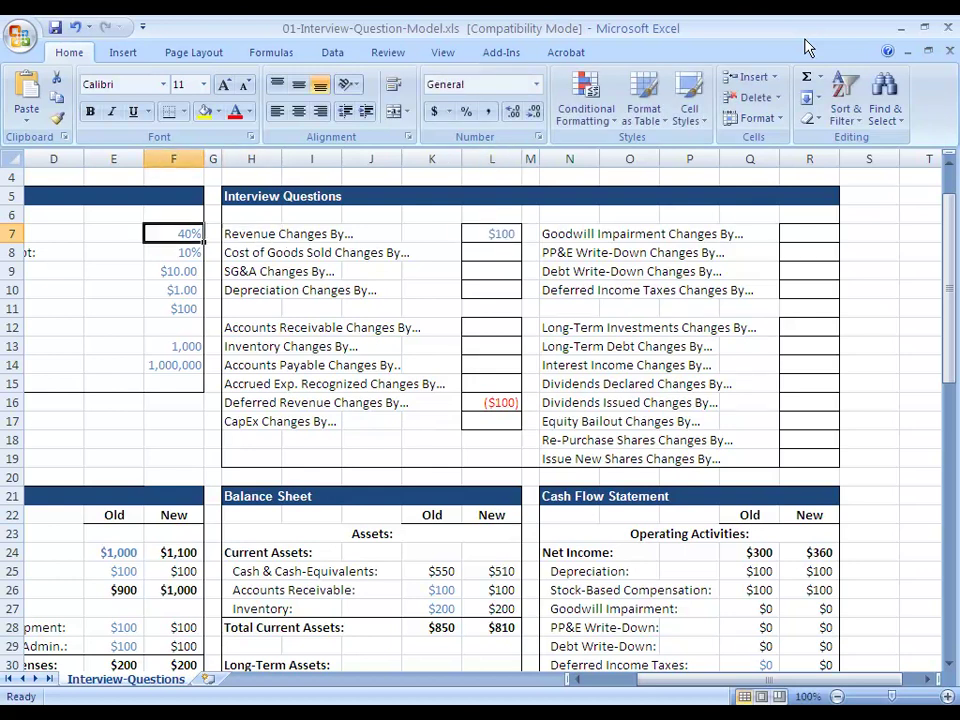
key("ctrl+Left")
key("Down")
key("Down")
key("Down")
key("Down")
key("Down")
key("Down")
key("Down")
key("Down")
key("Down")
key("Down")
key("Down")
key("Down")
key("Down")
key("Down")
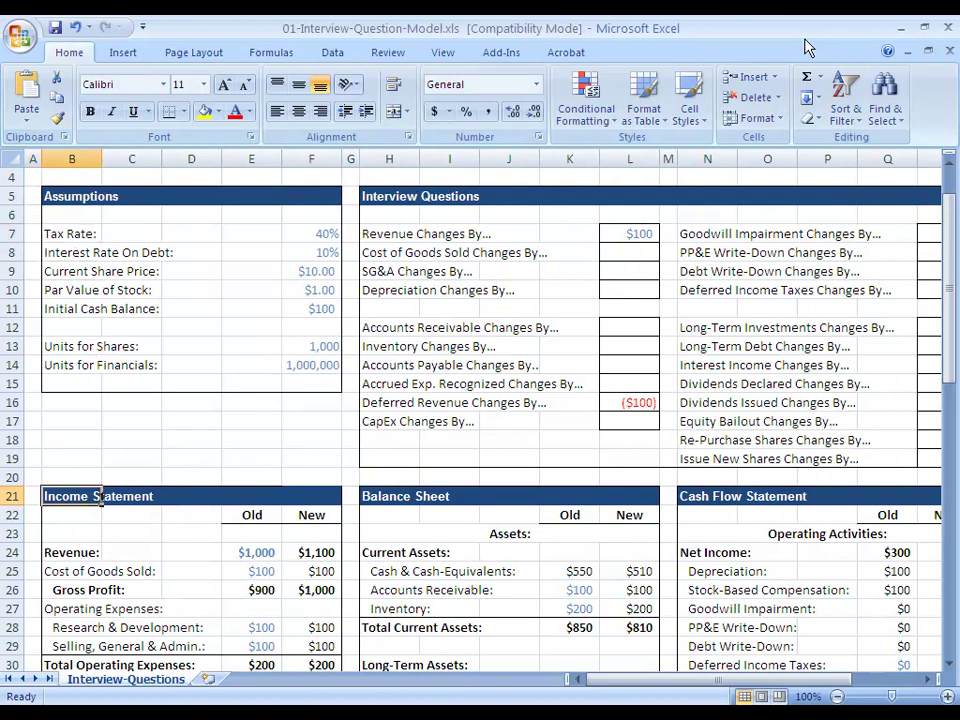
key("shift+Down")
key("shift+Right")
key("shift+Right")
key("shift+Right")
key("shift+Down")
key("shift+Down")
key("shift+Down")
key("shift+Down")
key("shift+Down")
key("shift+Down")
key("shift+Right")
key("shift+Down")
key("shift+Down")
key("shift+Down")
key("shift+Down")
key("shift+Down")
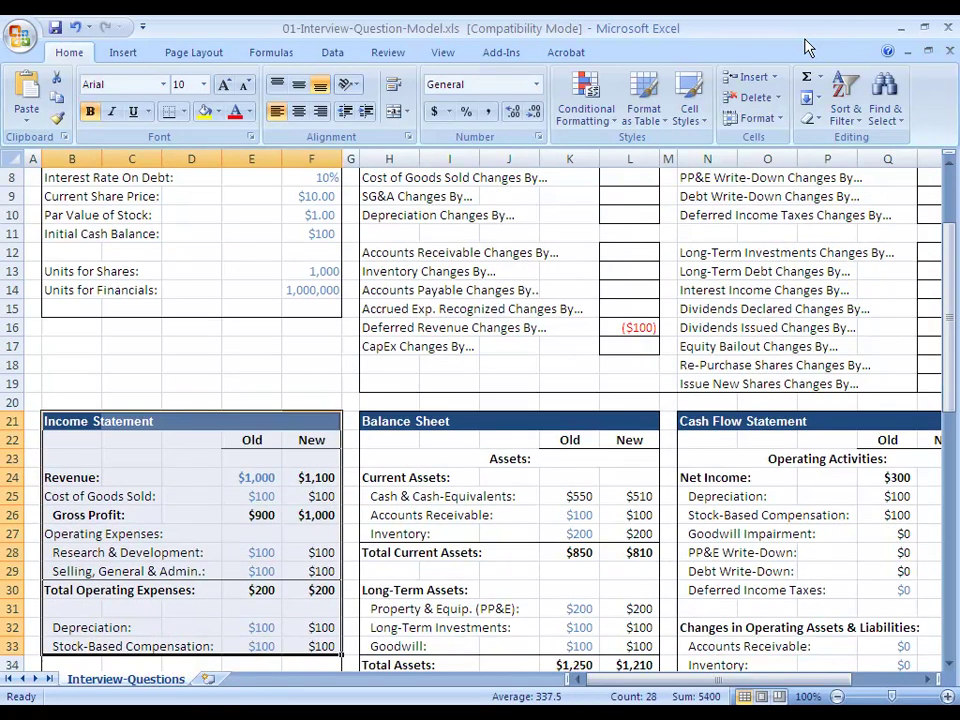
key("shift+Down")
key("shift+Down")
key("shift+Down")
key("shift+Down")
key("shift+Down")
key("shift+Down")
key("shift+Down")
key("shift+Down")
key("shift+Down")
key("shift+Down")
key("shift+Down")
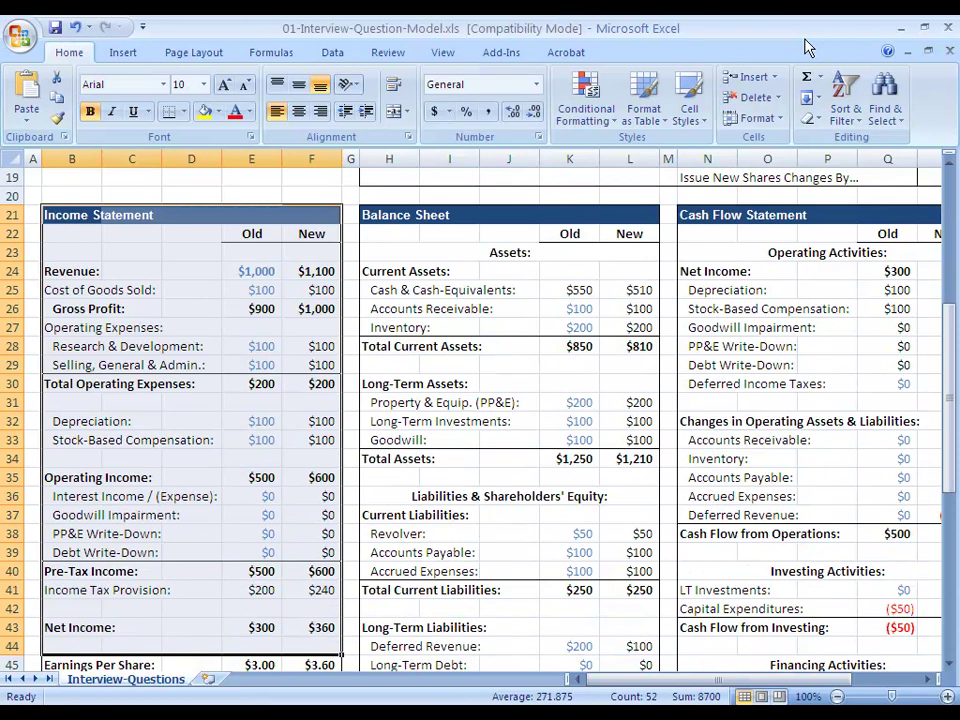
key("Down")
key("Down")
key("Down")
key("Down")
key("Down")
key("Down")
key("Down")
key("Down")
key("Down")
key("Down")
key("Down")
key("Down")
key("Down")
key("Down")
key("Down")
key("Down")
key("Down")
key("Down")
key("Down")
key("Down")
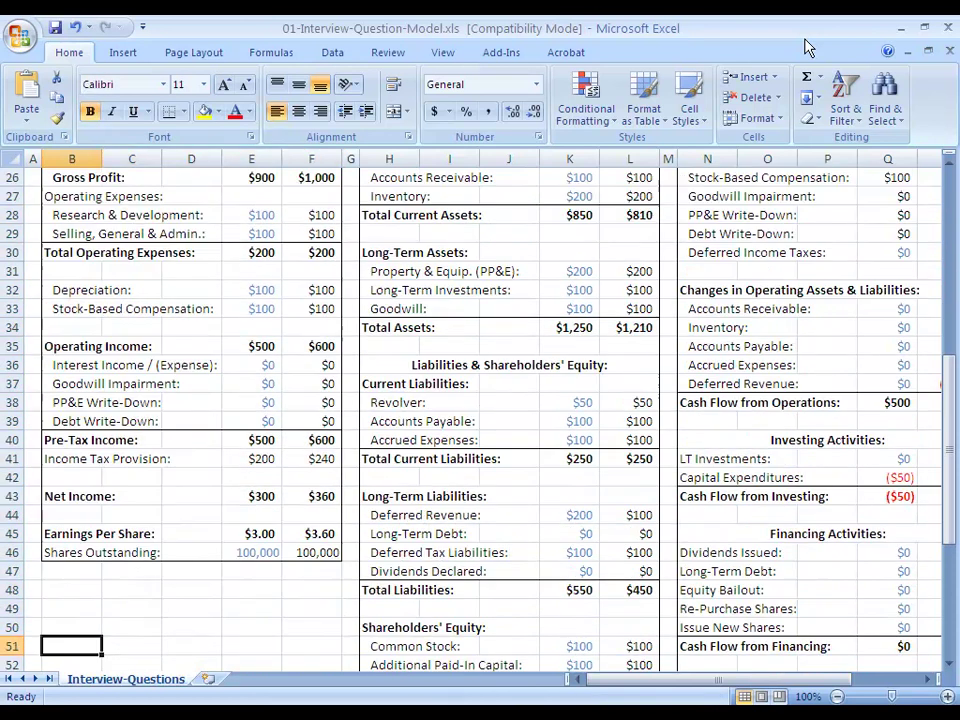
key("Up")
key("Up")
key("Up")
key("Up")
key("Up")
key("Up")
key("Up")
key("Up")
key("Up")
key("Up")
key("Up")
key("Down")
key("Down")
key("Down")
key("Down")
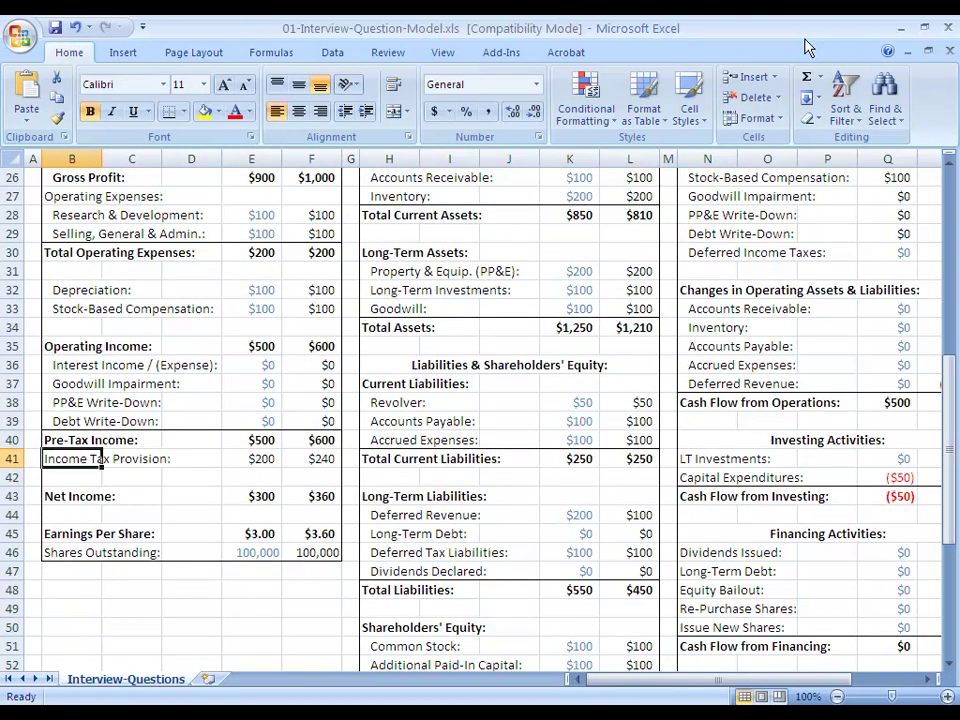
key("shift+Right")
key("shift+Right")
key("shift+Right")
key("shift+Right")
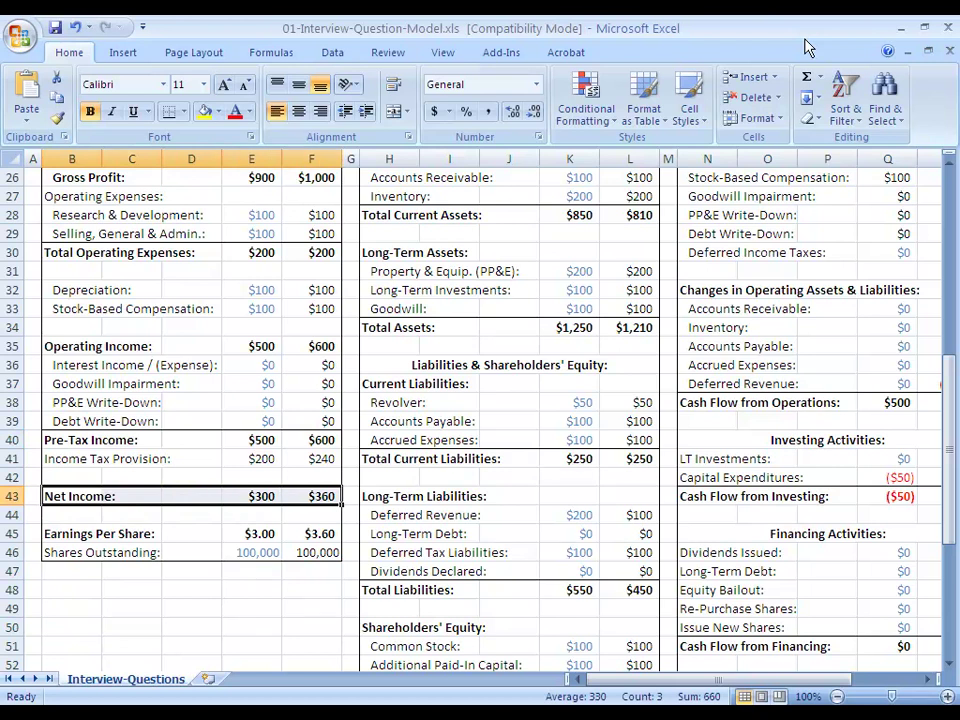
key("Right")
key("Right")
key("Right")
key("Right")
key("Up")
key("Up")
key("Up")
key("Up")
key("Up")
key("Up")
key("Up")
key("Up")
key("Up")
key("Up")
key("Up")
key("Up")
key("Up")
key("Up")
key("Up")
key("Up")
key("Up")
key("Up")
key("Up")
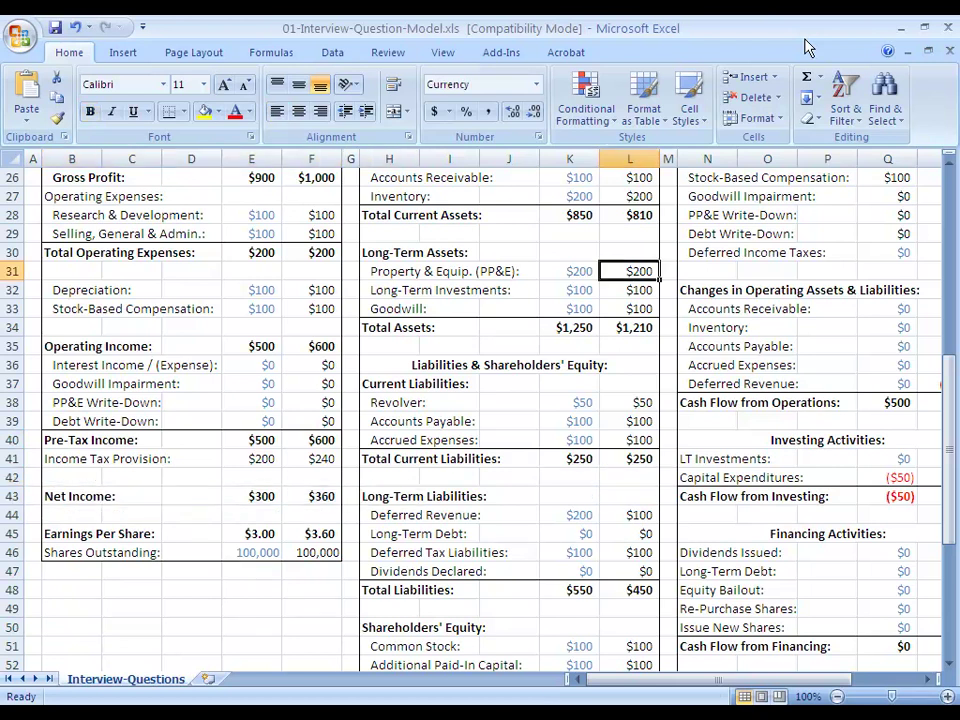
key("Right")
key("Right")
key("Right")
key("Right")
key("Right")
key("Right")
key("Right")
- Review the Net Income, Deferred Revenue and Cash Flow from Operations lines of the cash flow statement
key("Up")
key("Up")
key("Left")
key("Down")
key("Down")
key("Down")
key("Down")
key("Down")
key("Down")
key("Down")
key("Down")
key("Down")
key("Down")
key("Down")
key("Down")
key("Down")
key("Down")
key("Down")
key("Down")
key("Down")
key("Up")
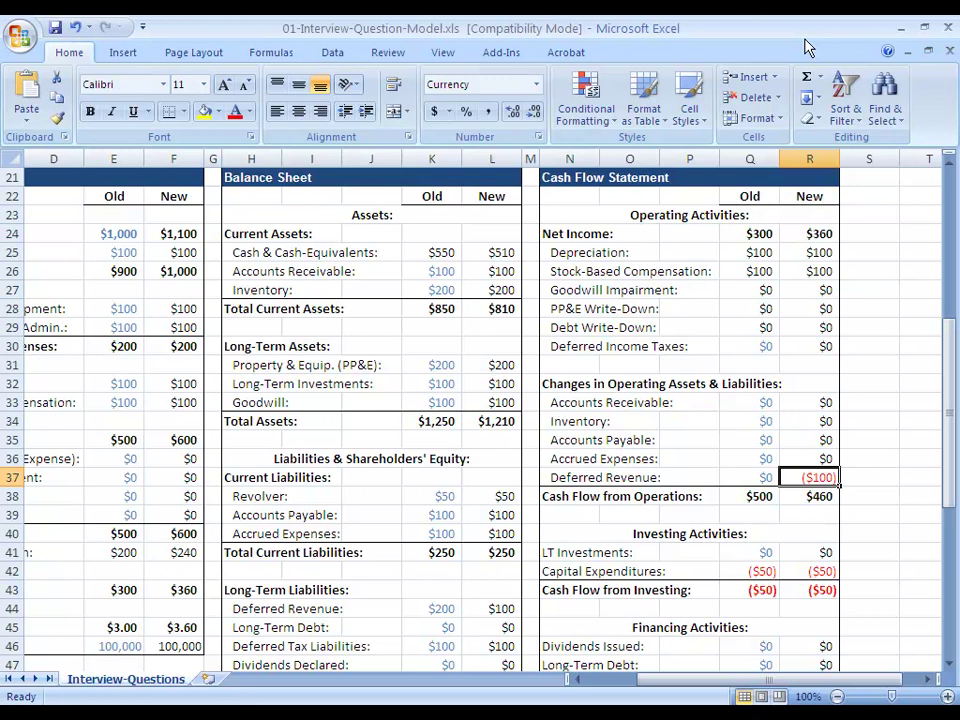
key("Down")
key("shift+Left")
key("shift+Left")
key("shift+Left")
key("shift+Left")
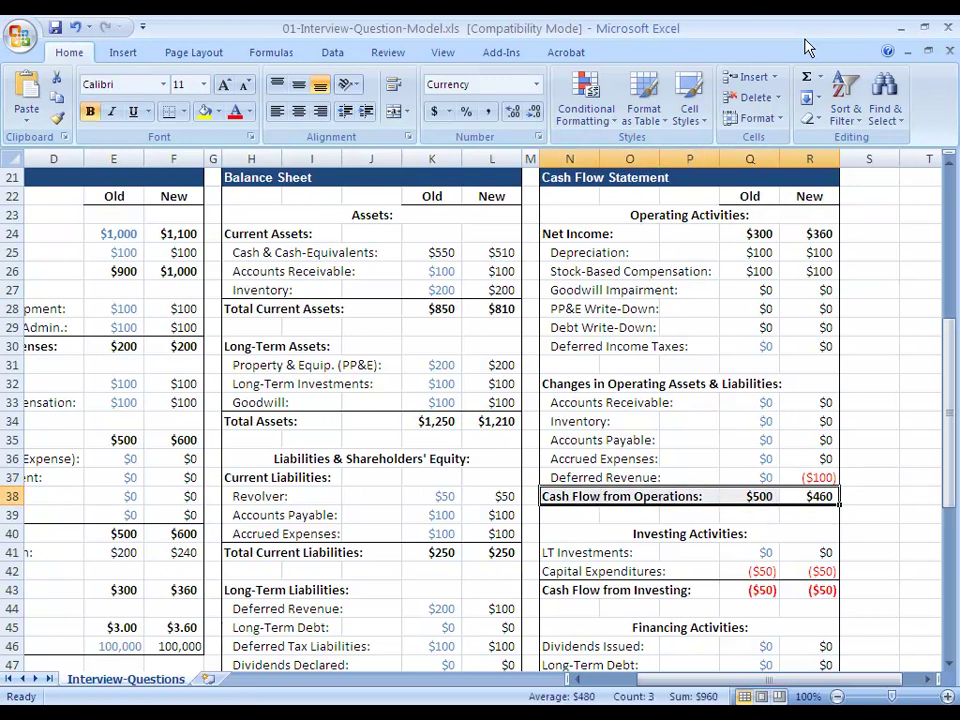
- Select the old and new ending cash figures in Q53:R54, showing $550 falling to $510
key("Down")
key("Down")
key("Down")
key("Down")
key("Down")
key("Down")
key("Down")
key("Down")
key("Down")
key("Down")
key("Down")
key("Down")
key("Down")
key("Down")
key("Down")
key("Down")
key("Down")
key("Down")
key("Down")
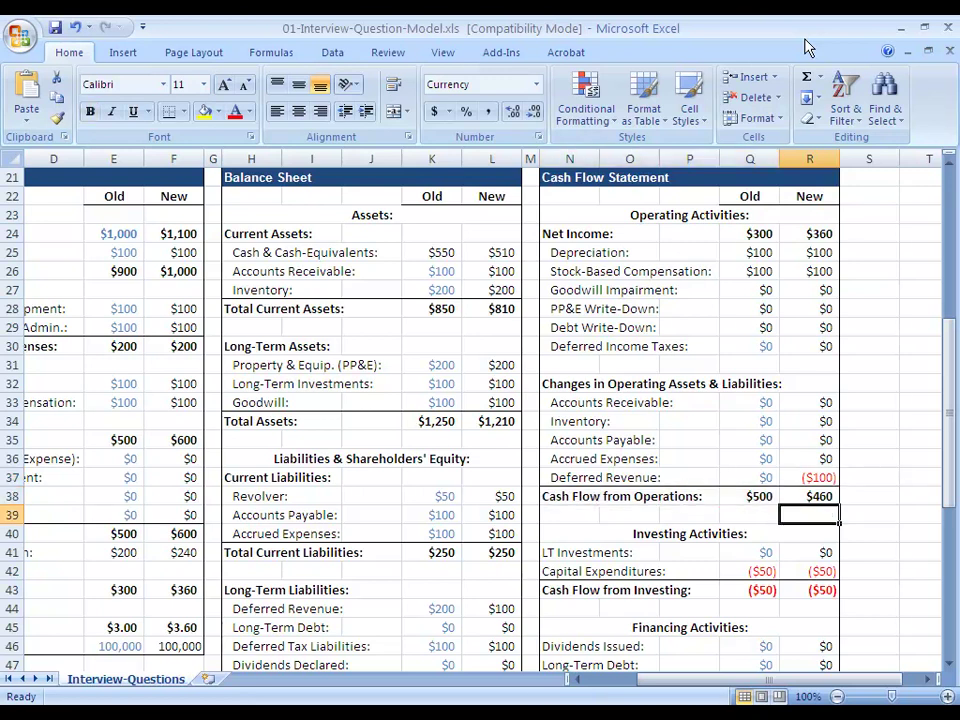
key("Up")
key("Up")
key("Up")
key("Up")
key("Up")
key("Down")
key("shift+Down")
key("shift+Left")
key("shift+Left")
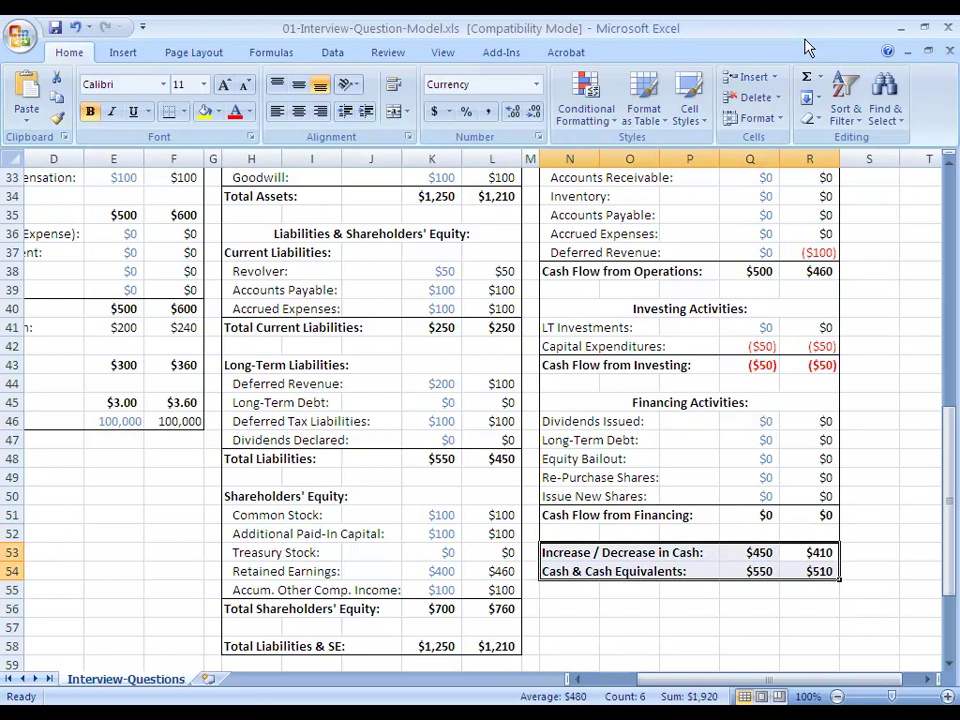
- Compare old and new Cash ($510) and Total Assets ($1,210) on the balance sheet
key("Left")
key("Left")
key("Left")
key("Left")
key("Left")
key("Left")
key("Up")
key("Up")
key("Up")
key("Up")
key("Up")
key("Up")
key("Up")
key("Up")
key("Up")
key("Up")
key("Up")
key("Up")
key("Up")
key("Up")
key("Up")
key("Up")
key("Up")
key("Up")
key("Up")
key("Up")
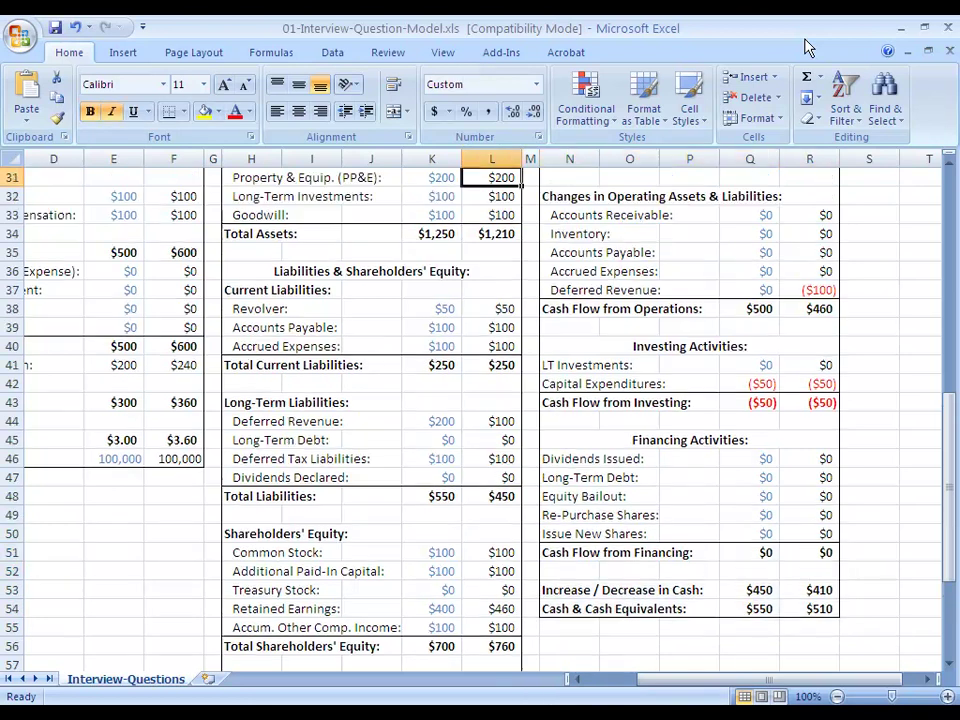
key("Down")
key("Down")
key("Down")
key("Down")
key("Down")
key("Down")
key("Down")
key("Down")
key("Left")
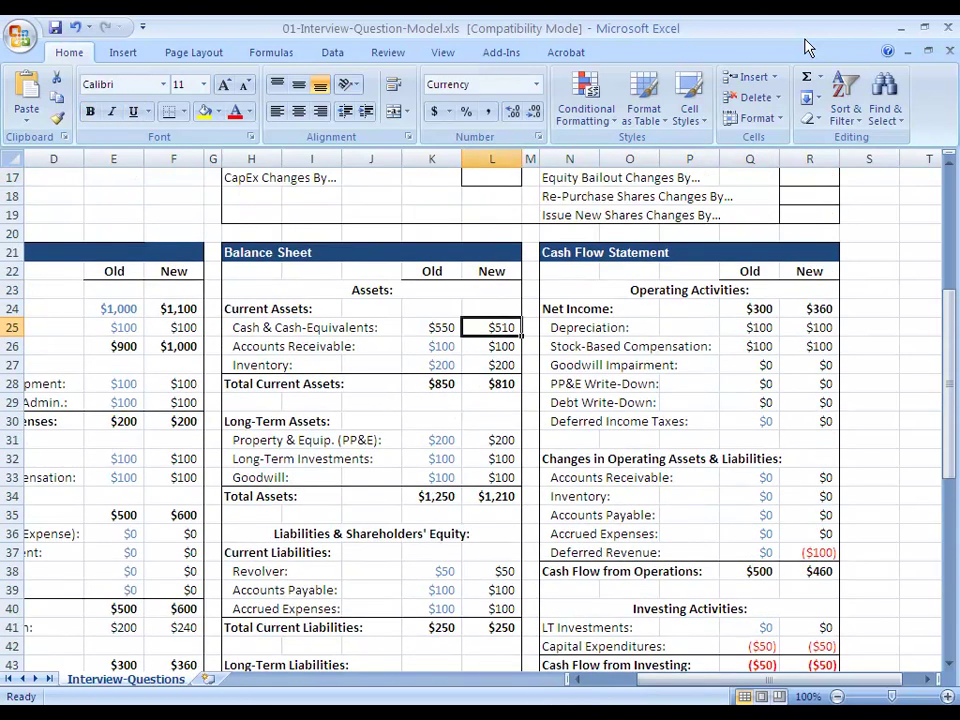
key("shift+Right")
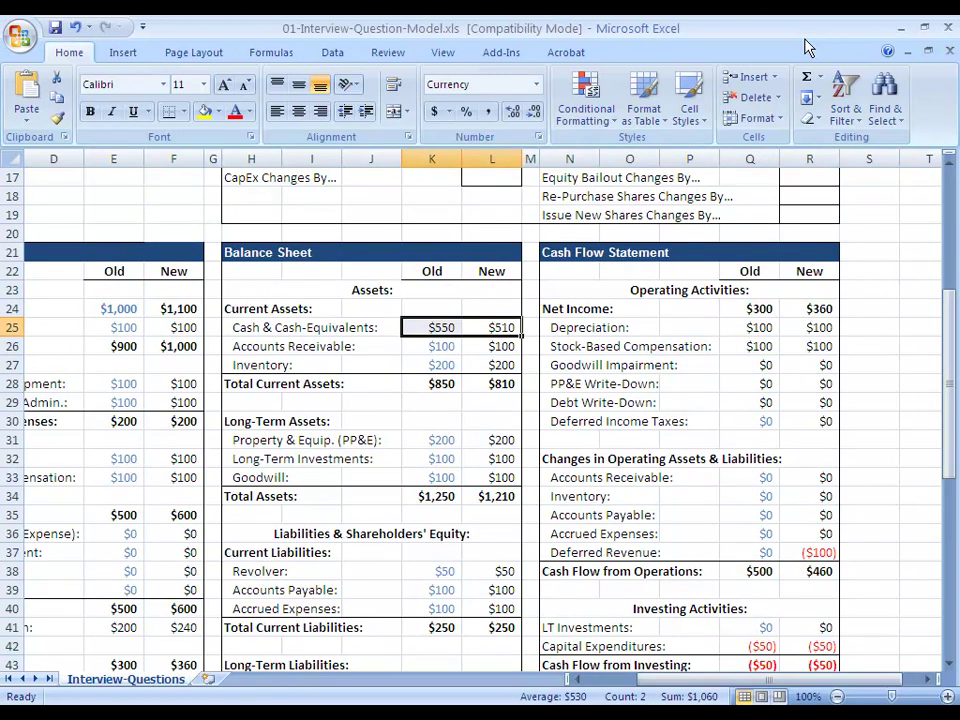
key("Down")
key("Down")
key("Down")
key("Down")
key("Down")
key("Down")
key("Down")
key("Down")
key("Down")
key("shift+Left")
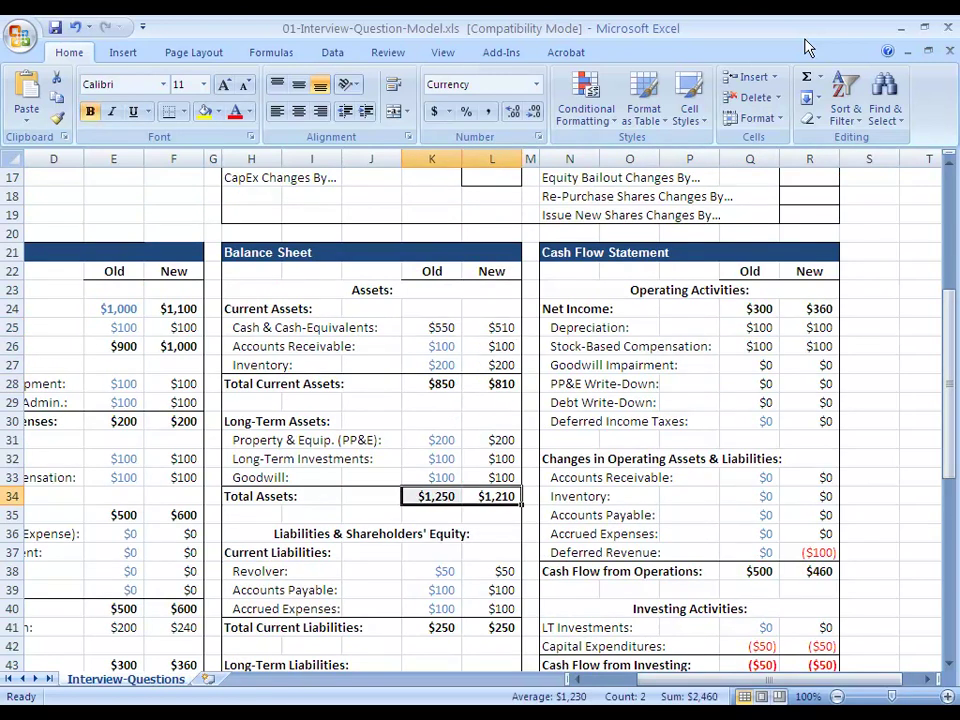
- Select the Deferred Revenue row, now $100, and the long-term liabilities block
key("Down")
key("Down")
key("Down")
key("Down")
key("Down")
key("Down")
key("Down")
key("Down")
key("Down")
key("Down")
key("Down")
key("Down")
key("Down")
key("Down")
key("Down")
key("Down")
key("Down")
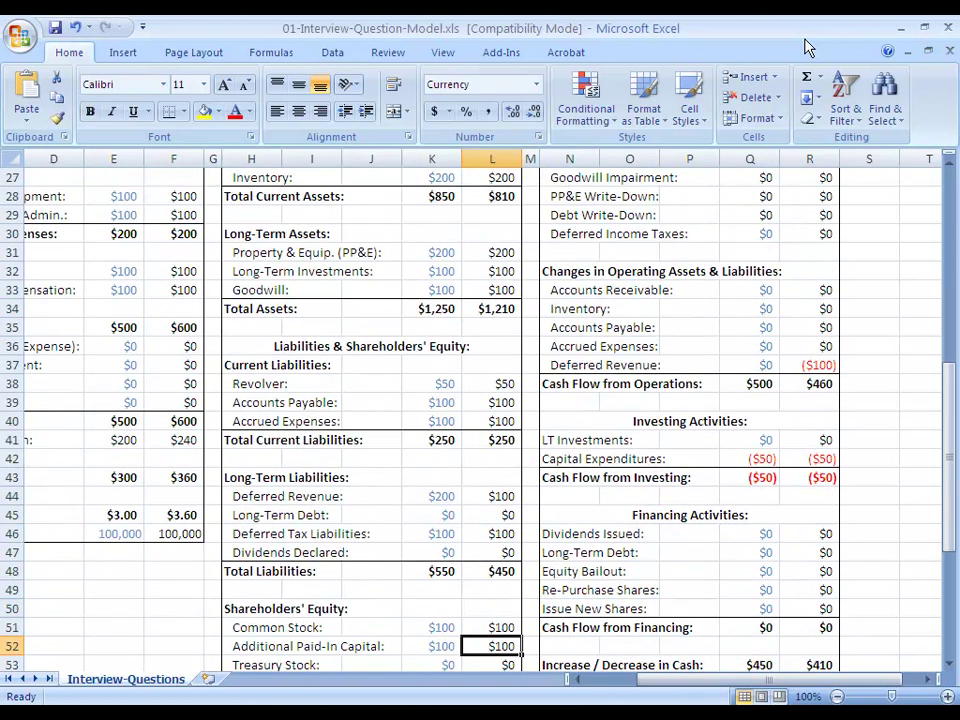
key("Up")
key("Up")
key("Up")
key("Up")
key("Up")
key("Up")
key("Up")
key("Up")
key("Up")
key("Up")
key("Left")
key("Left")
key("Left")
key("Down")
key("Down")
key("Down")
key("Down")
key("Right")
key("Right")
key("Right")
key("Up")
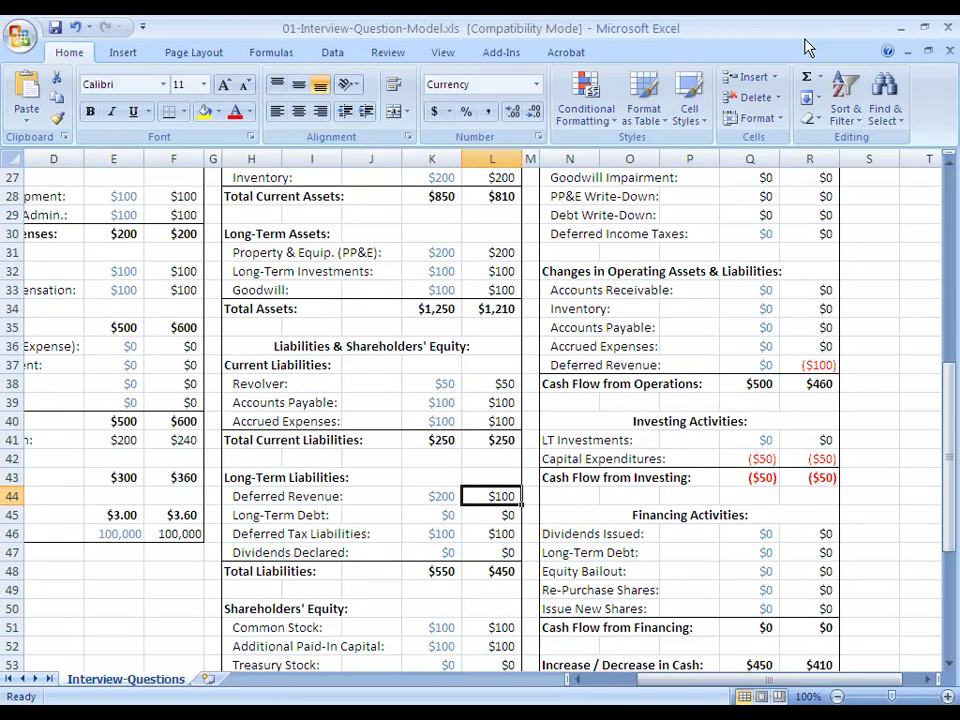
key("shift+Left")
key("shift+Left")
key("shift+Left")
key("shift+Left")
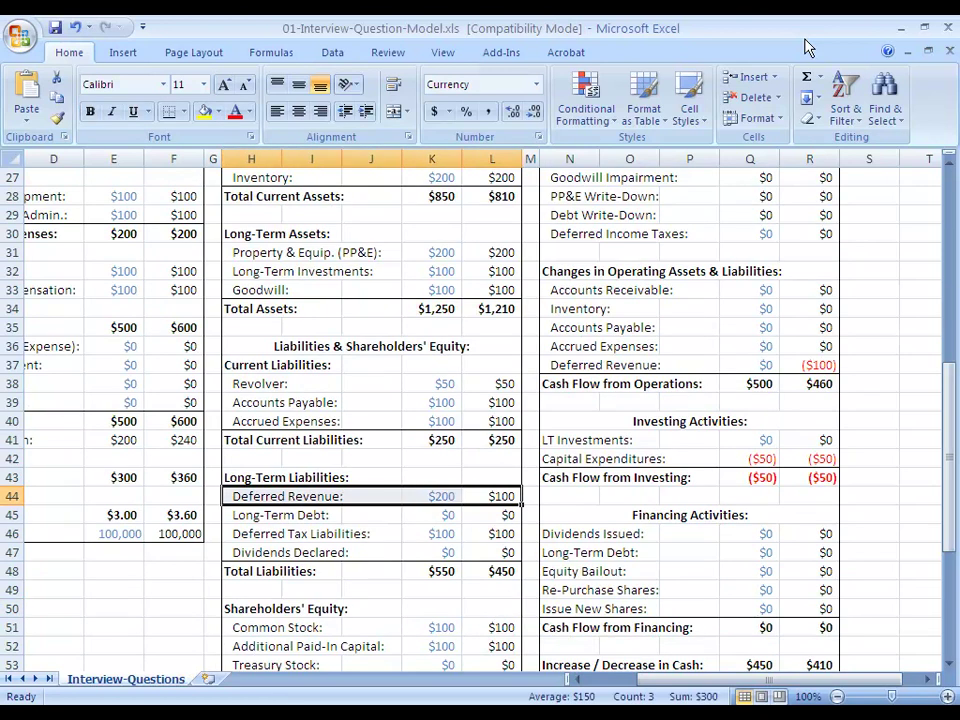
key("shift+Down")
key("shift+Down")
key("shift+Down")
key("shift+Down")
key("Down")
key("Down")
key("Down")
key("Down")
key("Down")
key("Down")
key("Down")
key("Down")
key("Down")
key("Down")
key("Down")
key("Down")
key("Down")
key("Down")
key("Down")
key("Down")
key("Down")
key("Down")
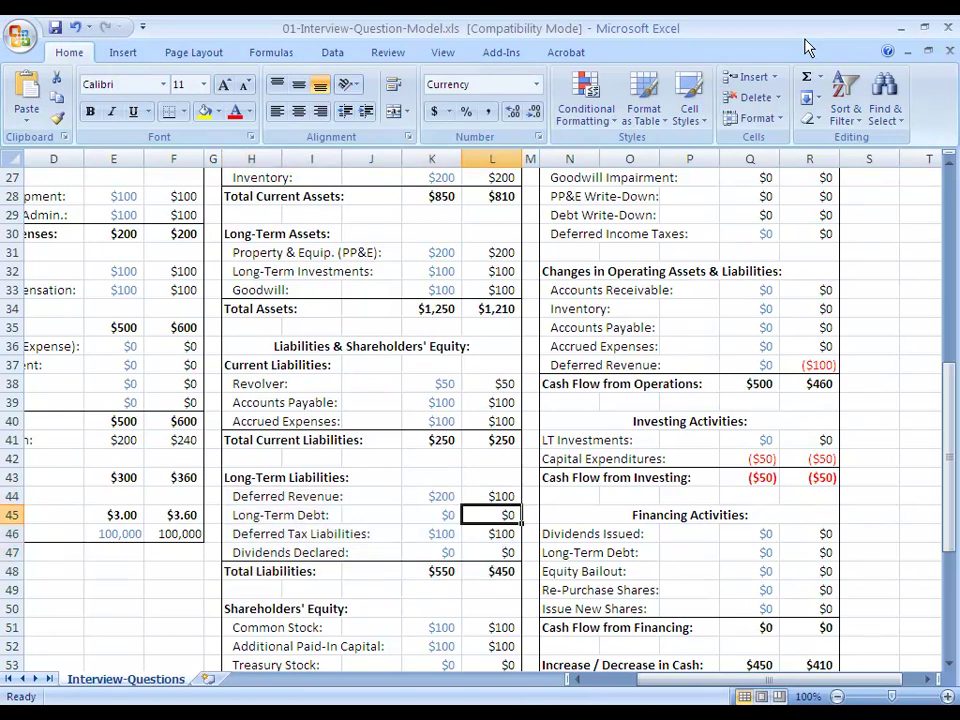
key("Up")
key("Up")
key("Up")
key("Up")
key("Up")
key("Up")
key("Up")
key("Up")
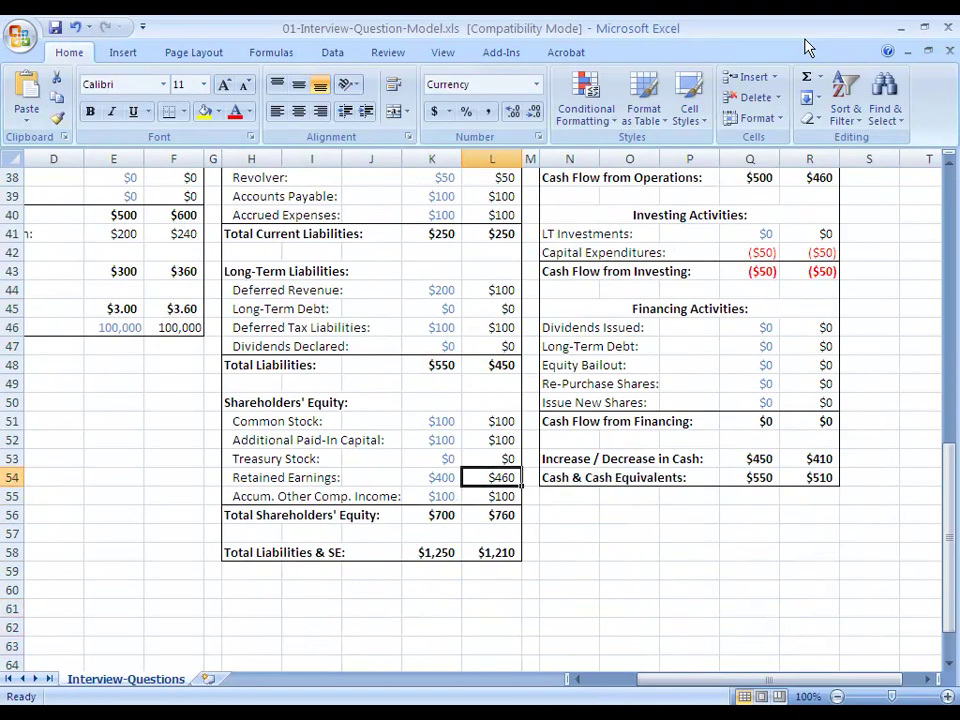
- Select the Retained Earnings ($460) and Net Income ($360) rows to tie them together
key("shift+Left")
key("shift+Left")
key("shift+Left")
key("shift+Left")
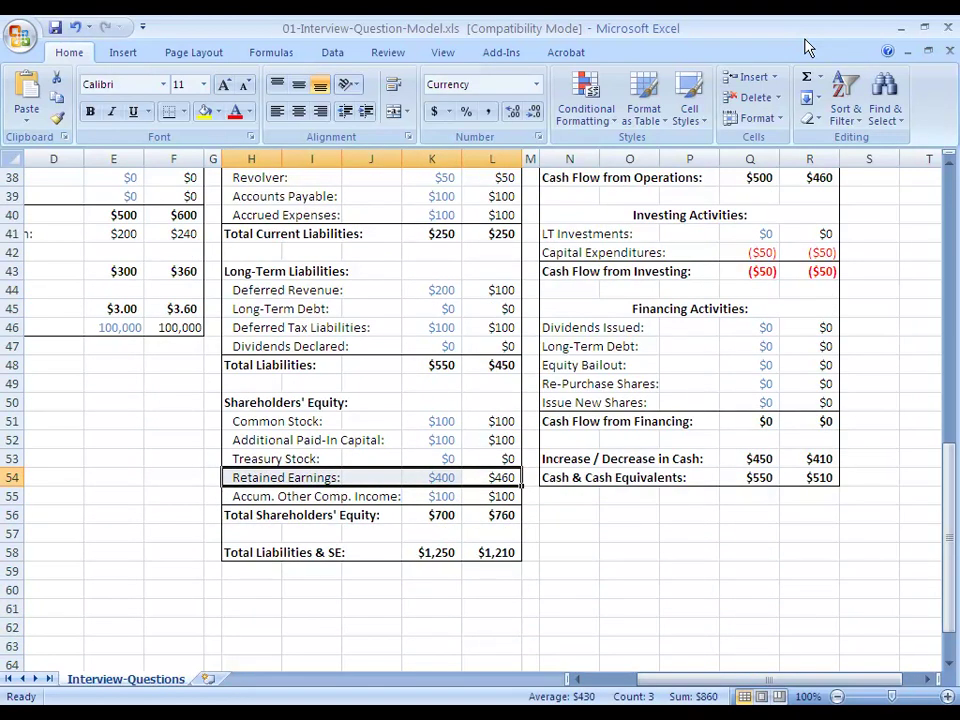
key("Up")
key("Up")
key("Up")
key("Up")
key("Up")
key("Up")
key("Up")
key("Up")
key("Up")
key("Up")
key("Up")
key("Left")
key("Left")
key("Left")
key("Left")
key("Left")
key("Left")
key("Left")
key("Left")
key("Left")
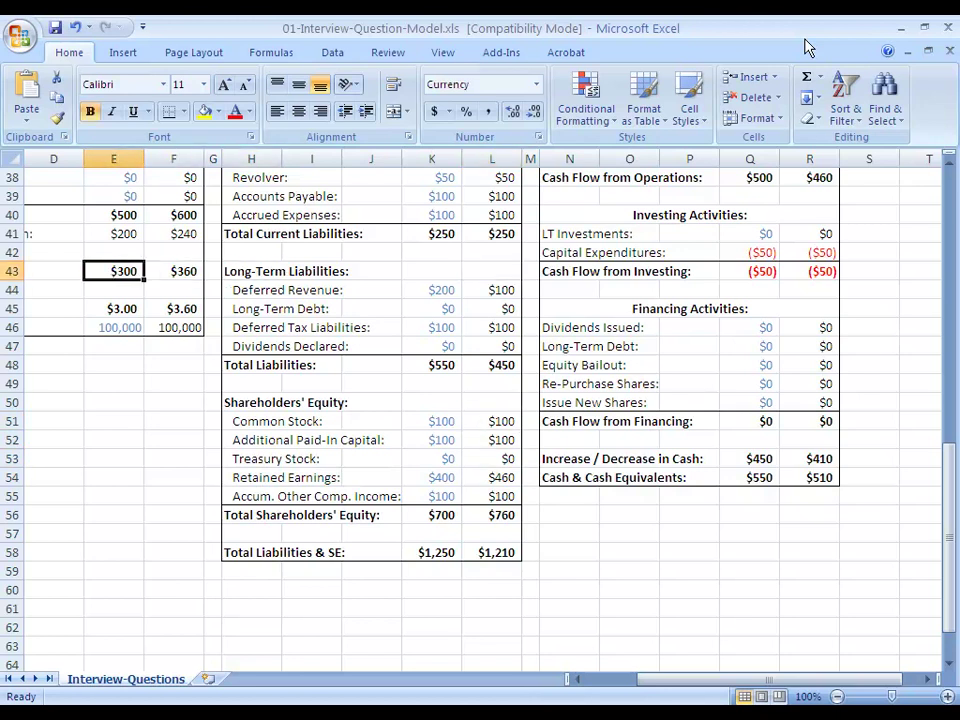
key("Right")
key("Right")
key("Right")
key("shift+space")
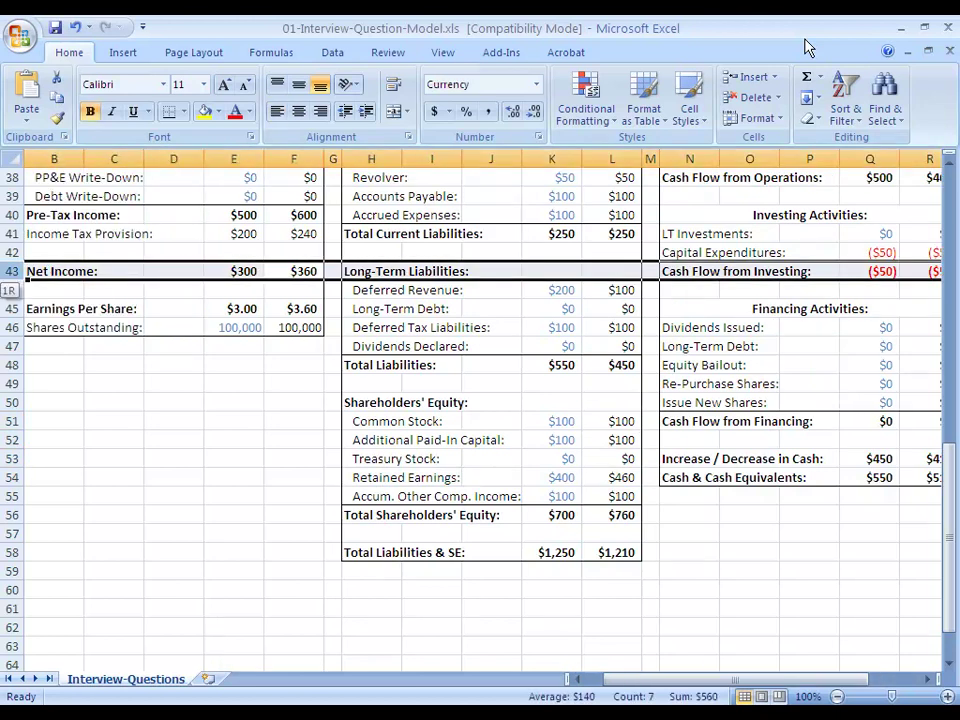
- Confirm new Total Liabilities & SE and Total Assets both equal $1,210
key("Right")
key("Right")
key("Right")
key("Right")
key("Right")
key("Right")
key("Right")
key("Right")
key("Right")
key("Right")
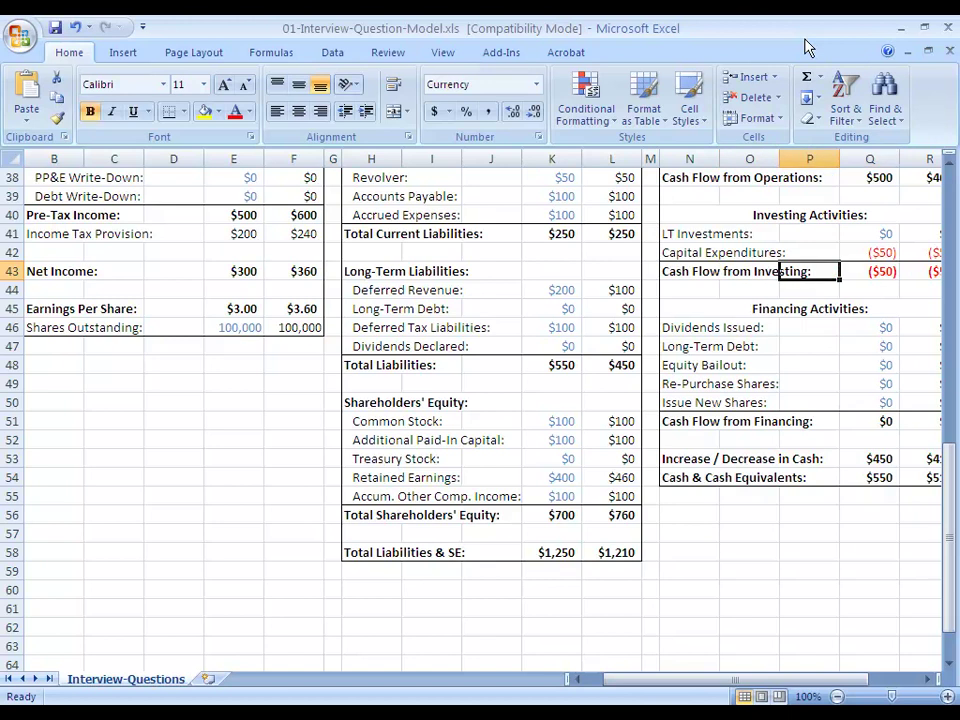
key("Left")
key("Left")
key("Left")
key("Left")
key("Down")
key("Down")
key("Down")
key("Down")
key("Down")
key("Down")
key("Down")
key("Down")
key("Down")
key("Down")
key("Down")
key("Down")
key("Down")
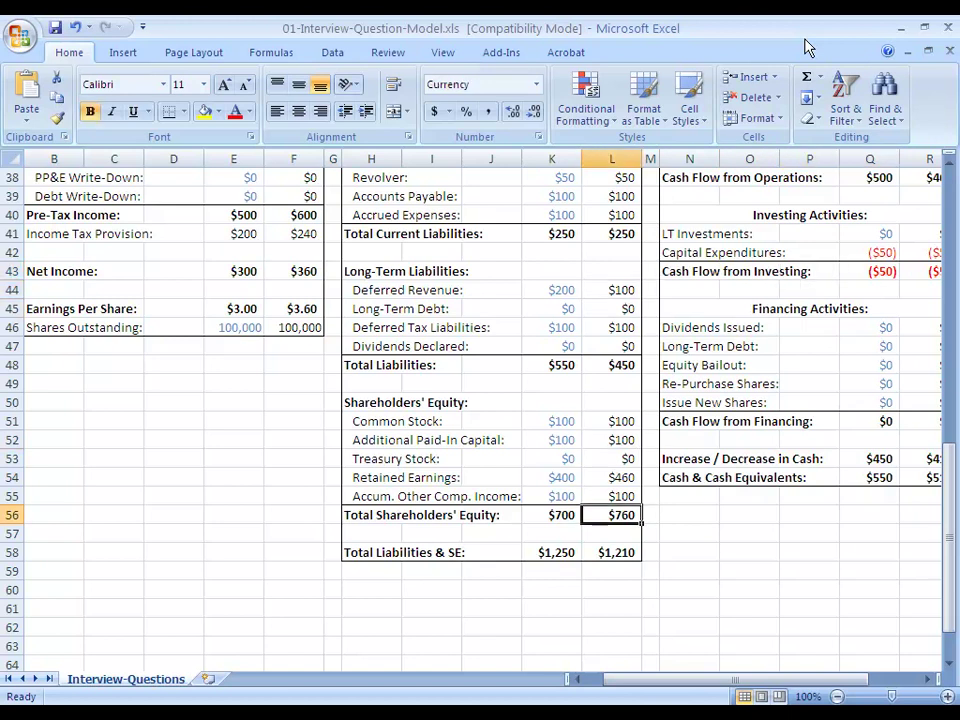
key("Down")
key("Down")
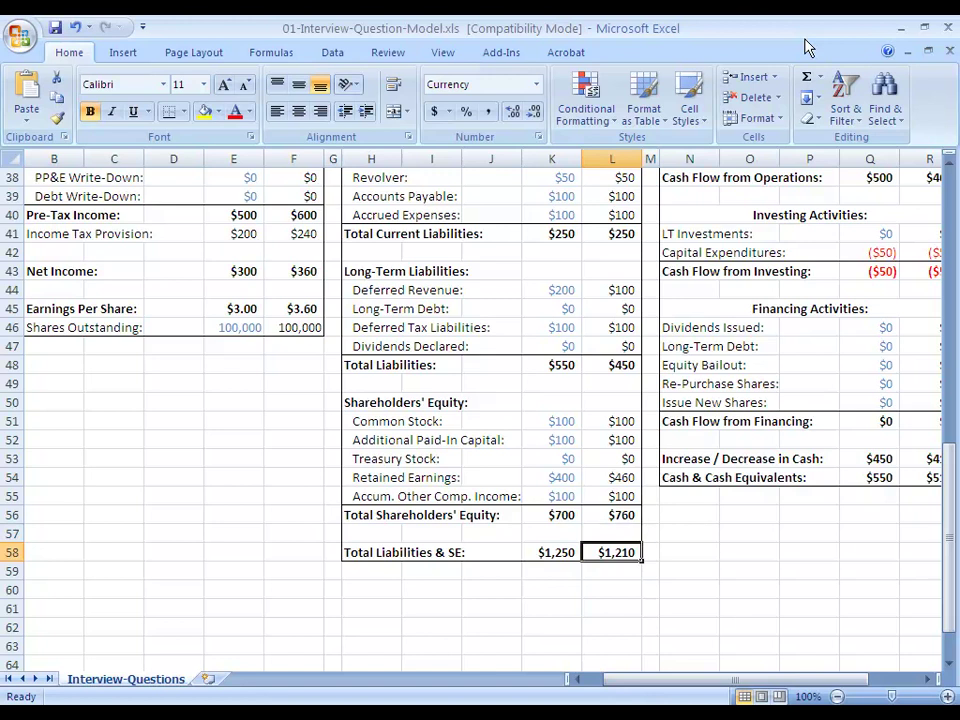
key("Up")
key("Up")
key("Up")
key("Up")
key("Up")
key("Up")
key("Up")
key("Up")
key("Up")
key("Up")
key("Up")
key("Up")
key("Up")
key("Up")
key("Up")
key("Up")
key("Up")
key("Up")
key("Up")
key("Up")
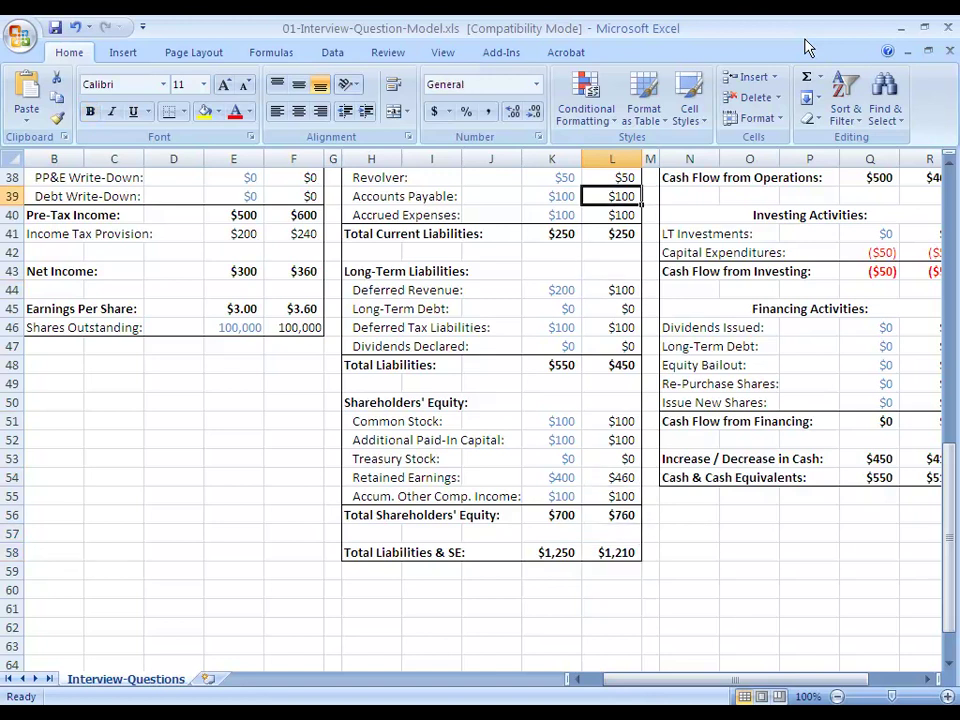
key("Down")
key("Down")
key("Down")
key("shift+Left")
key("shift+Left")
key("shift+Left")
key("shift+Left")
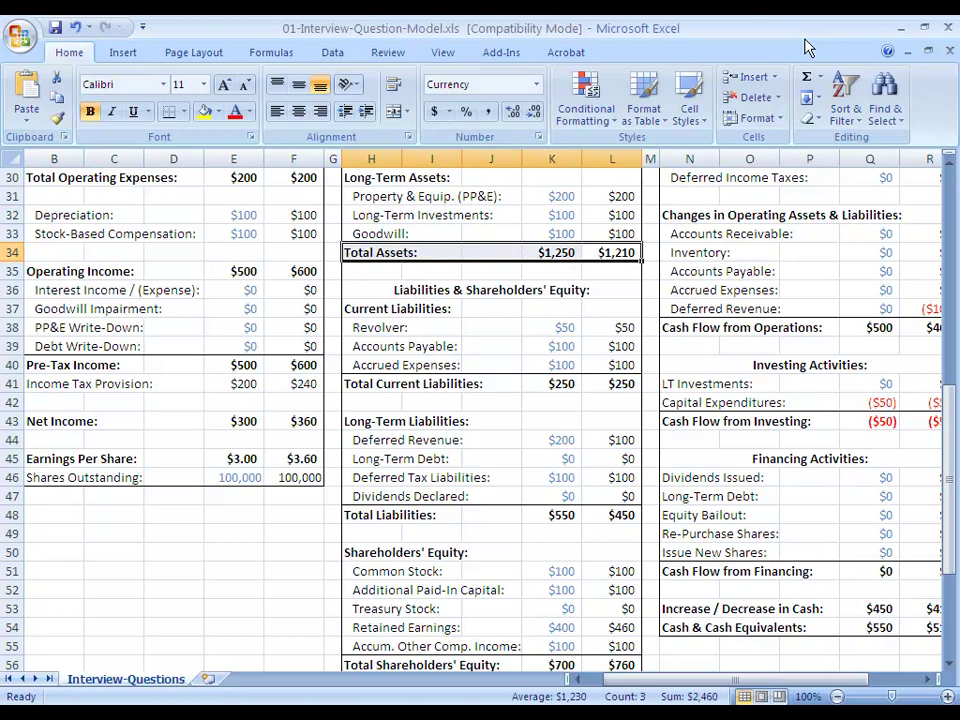
key("Up")
key("Up")
key("Up")
key("Up")
key("Up")
key("Up")
key("Up")
key("Up")
key("Up")
key("Up")
key("Up")
key("Up")
key("Up")
key("Up")
key("Up")
key("Up")
key("Up")
key("Up")
key("Up")
key("Up")
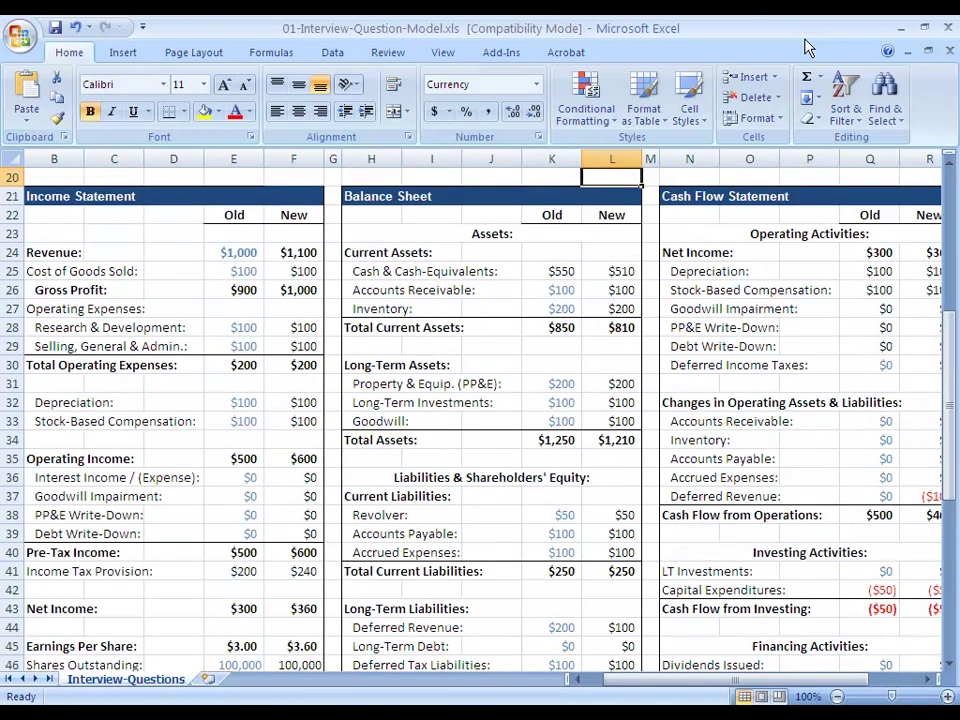
key("Up")
key("Up")
key("Up")
key("Up")
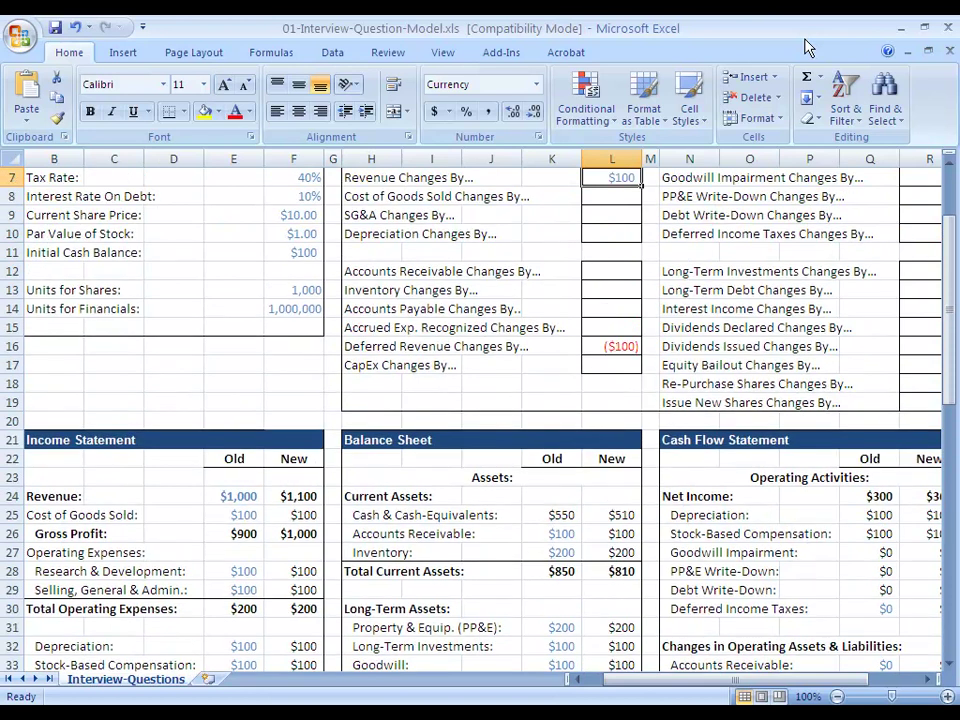
- Clear the ($100) deferred revenue change in L16 and the $100 revenue change in L7
key("Up")
key("Up")
key("Up")
key("Down")
key("Down")
key("Down")
key("Down")
key("Down")
key("Down")
key("Down")
key("Down")
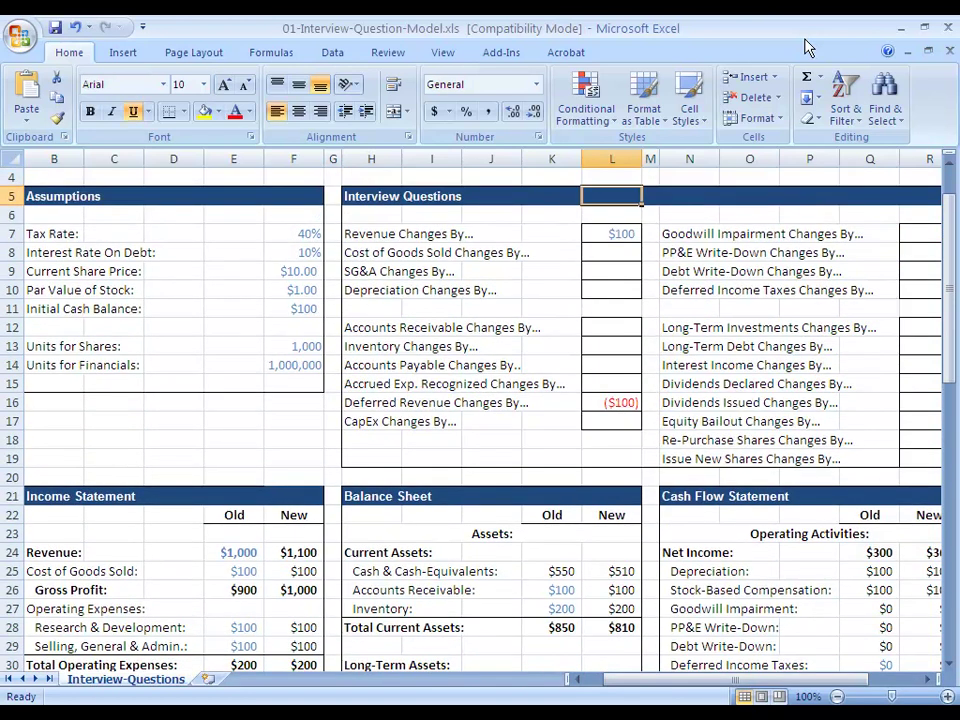
key("Down")
key("Down")
key("Down")
key("Down")
key("Delete")
key("ctrl+Up")
key("Delete")
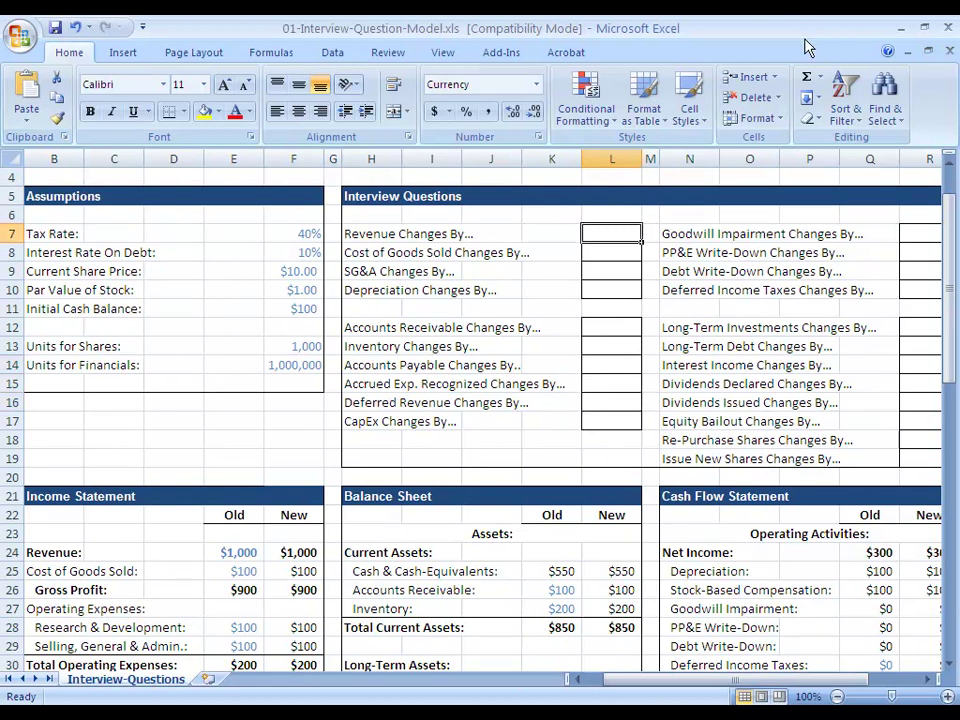
- Return to the Income Statement heading in B21
key("ctrl+Left")
key("ctrl+Left")
key("ctrl+Left")
key("Down")
key("Right")
key("Down")
key("Down")
key("Down")
key("Down")
key("Down")
key("Down")
key("Down")
key("Down")
key("Down")
key("Down")
key("Down")
key("Down")
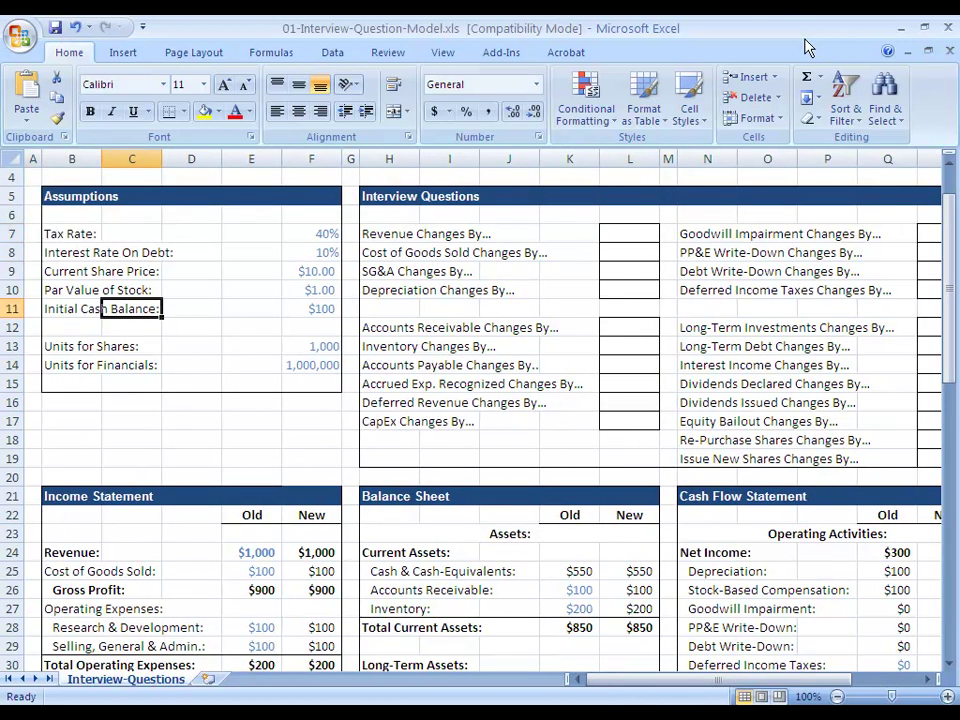
key("Left")
key("Down")
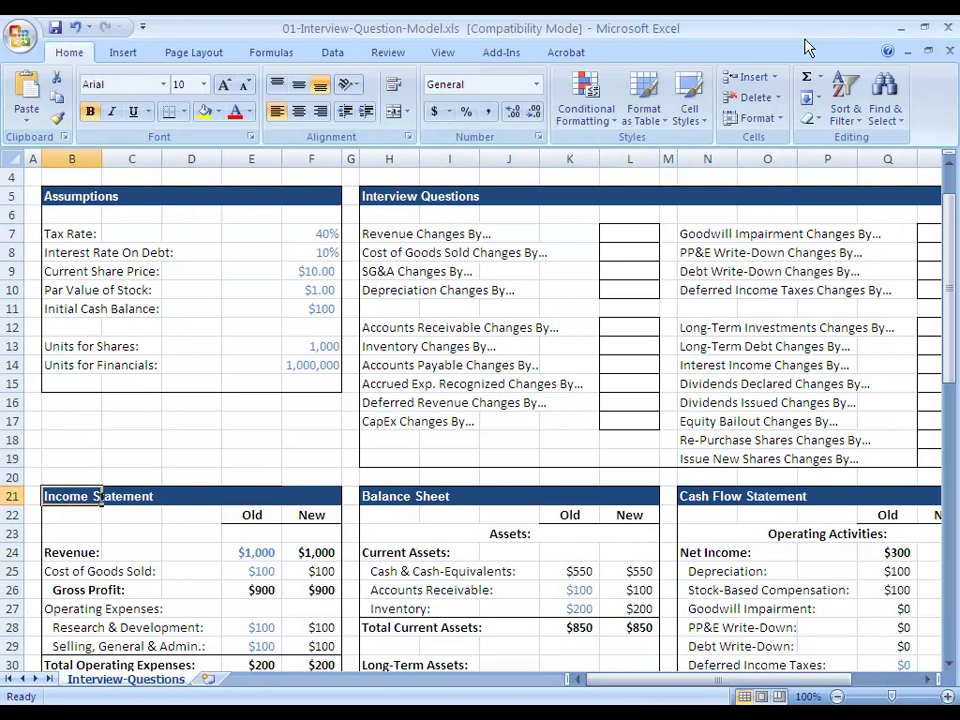